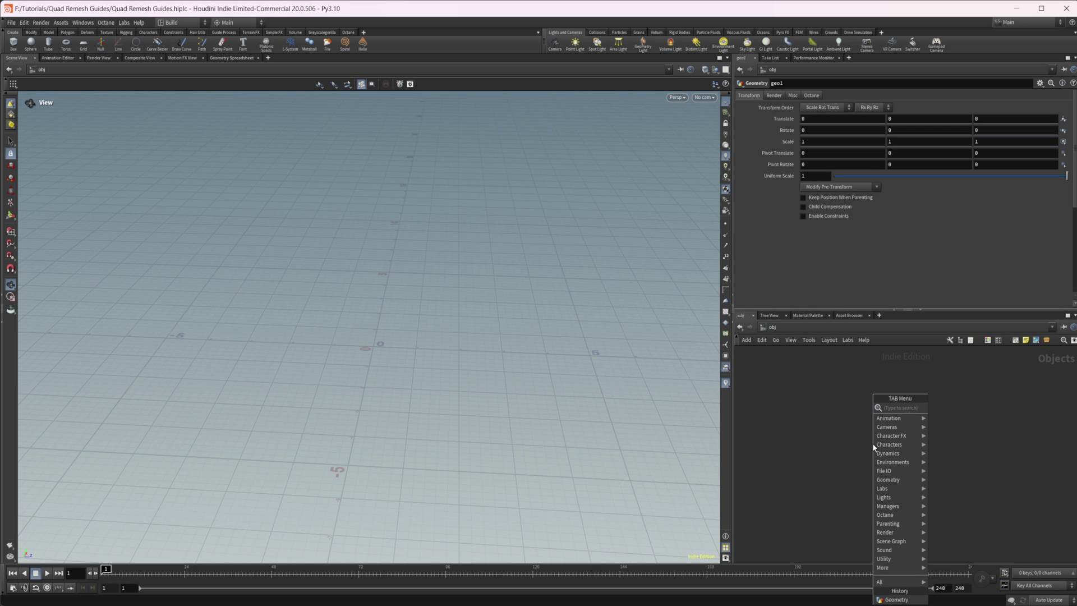
Create a new Geometry object in the scene and go inside its network.
text(geo)
key(Return)
click(874, 448)
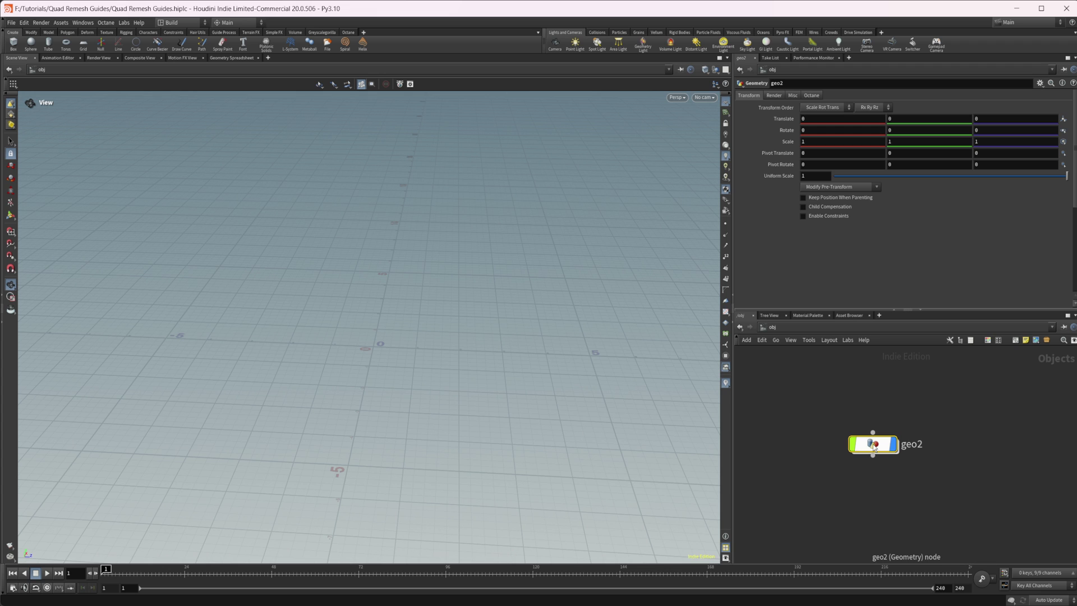
drag(874, 447, 914, 426)
double_click(914, 426)
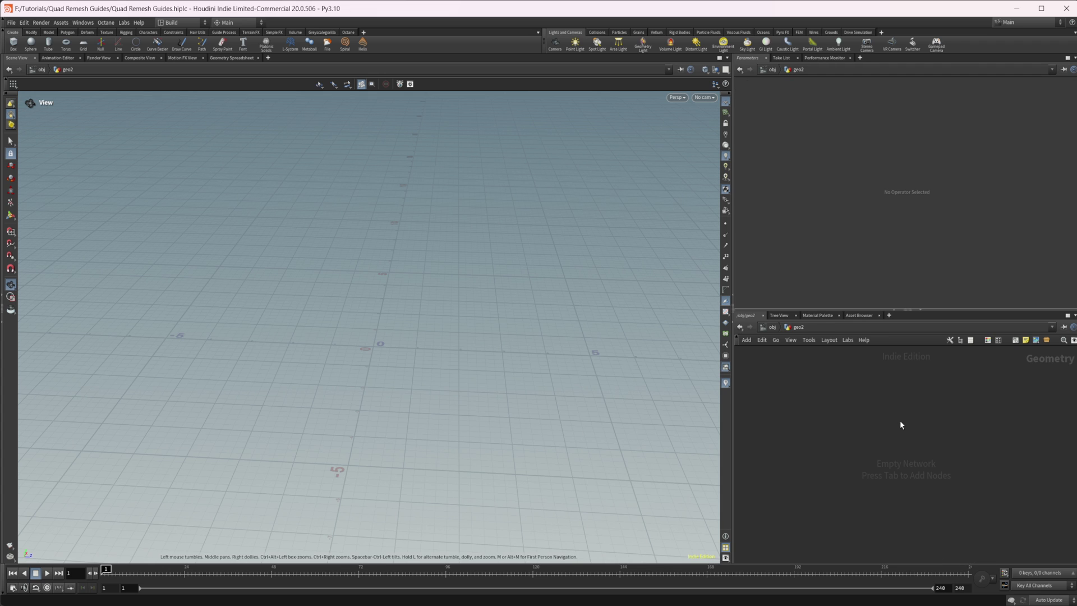
Add a Grid node to the empty geometry network.
key(Tab)
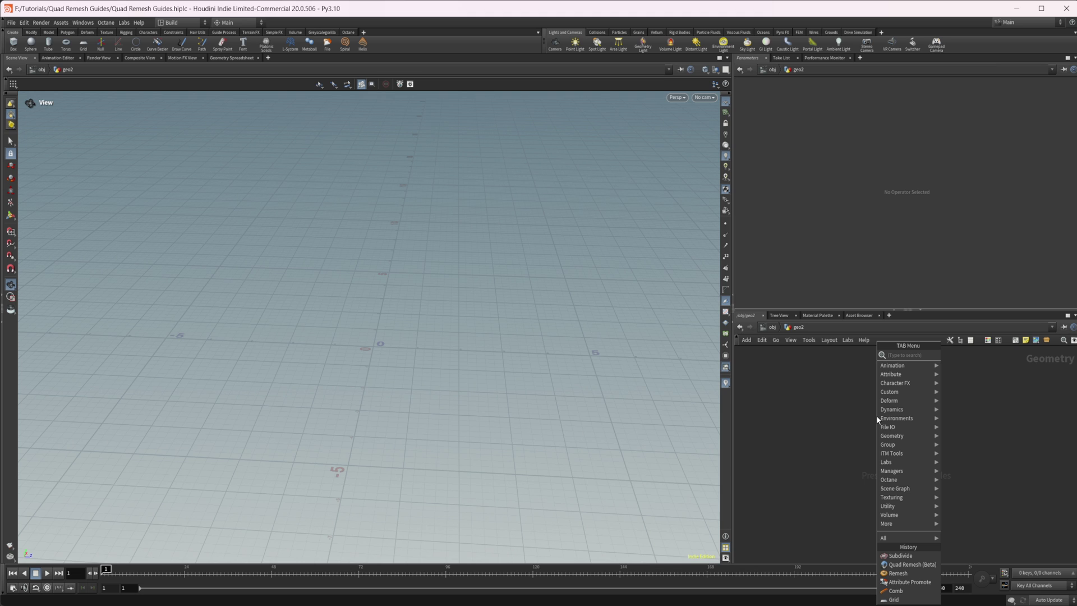
text(grid)
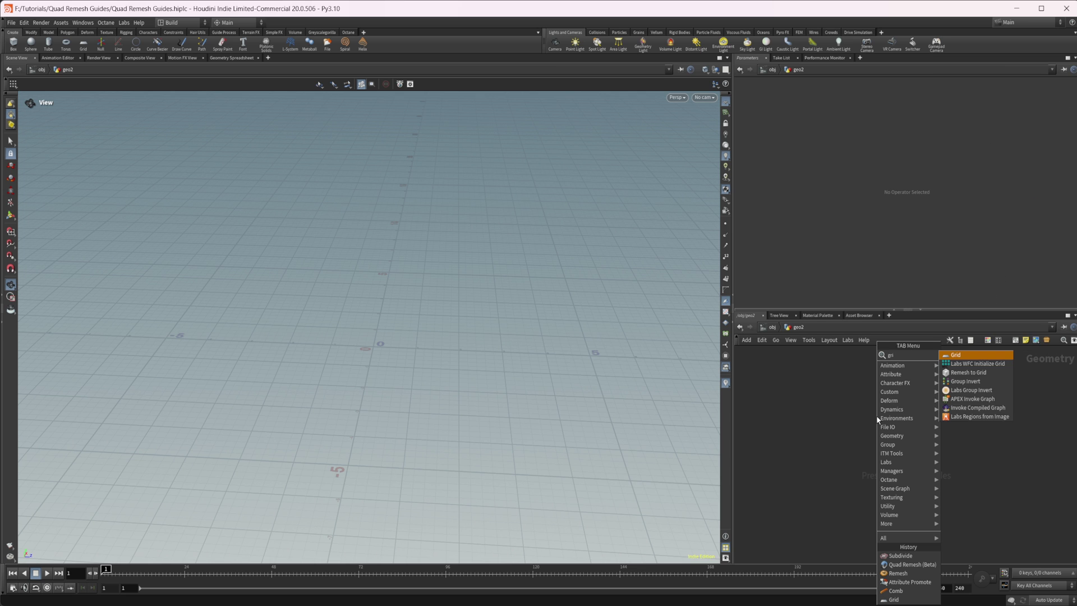
key(Return)
click(877, 415)
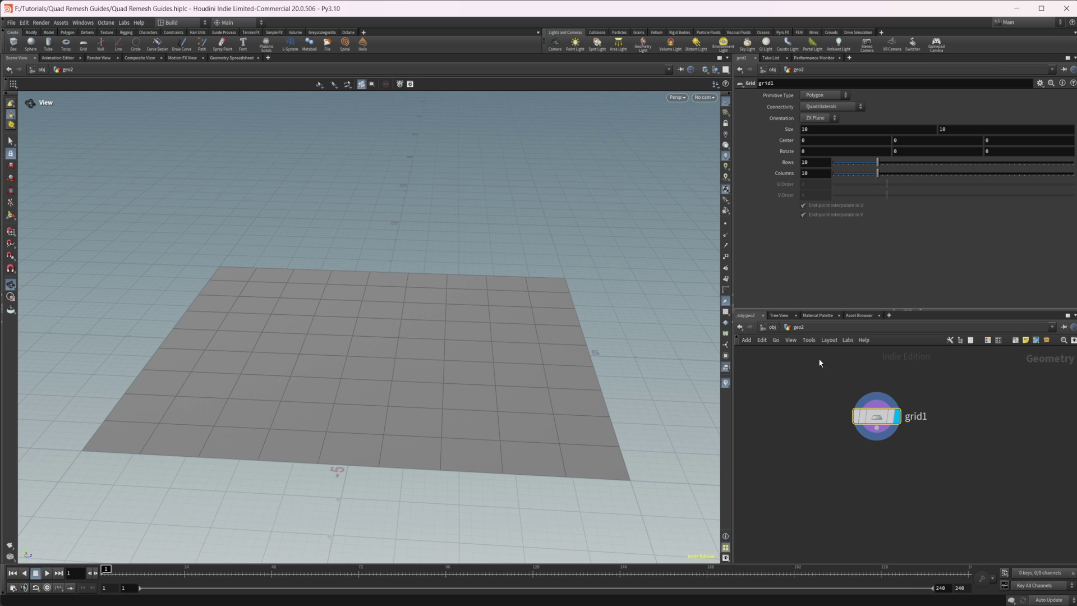
Set the grid's rows and columns to 100 each.
click(821, 165)
text(0)
key(Tab)
text(1)
key(Return)
middle_drag(870, 480, 851, 469)
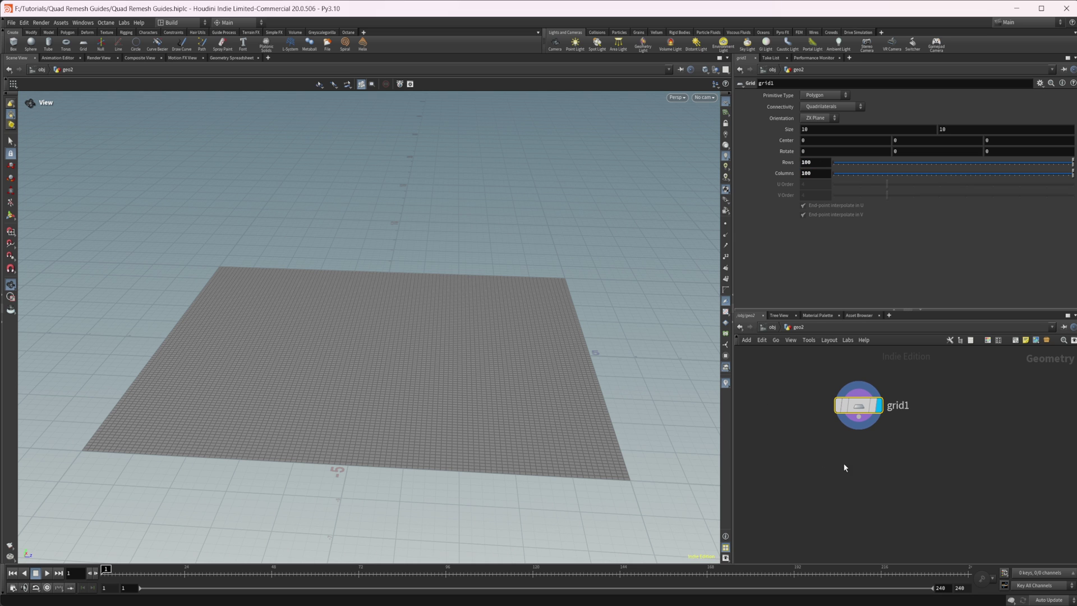
Add a Comb node fed by the grid.
key(Tab)
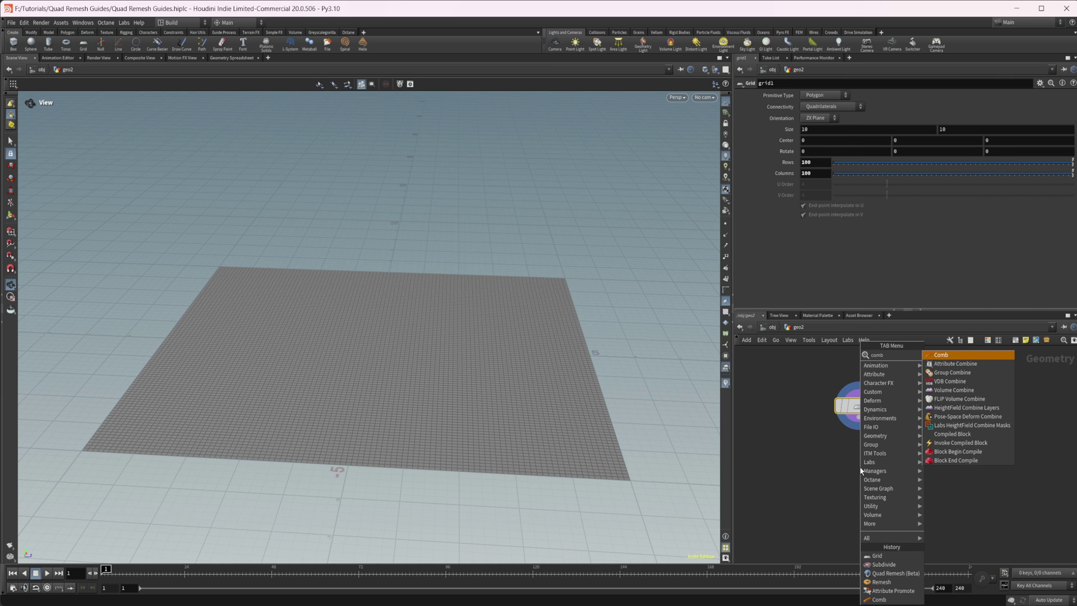
key(Escape)
click(860, 466)
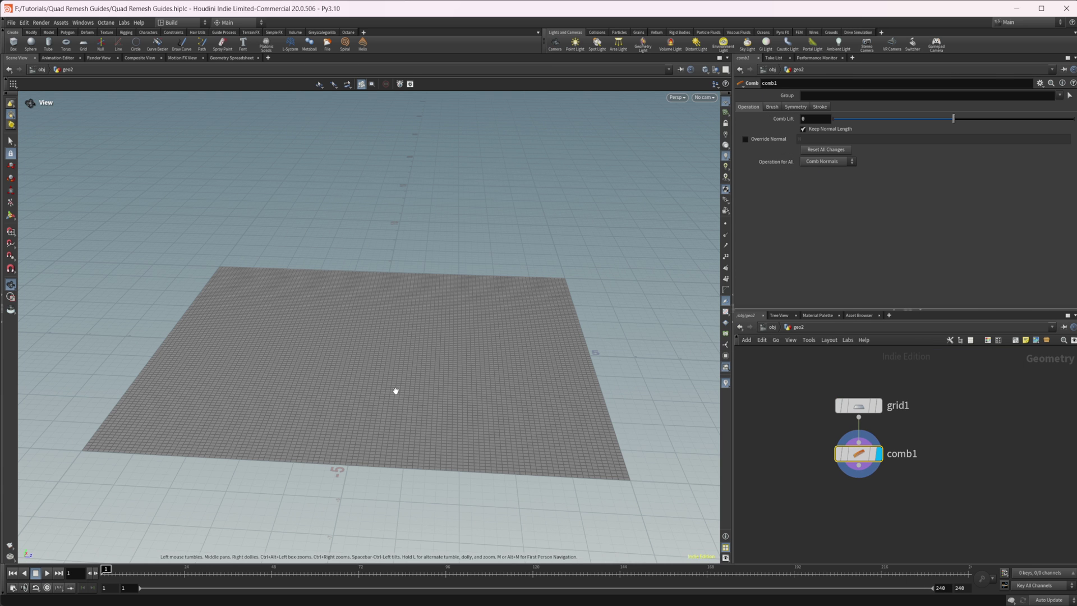
Show the point normals of the combed grid in the viewport.
drag(389, 389, 407, 442)
click(726, 234)
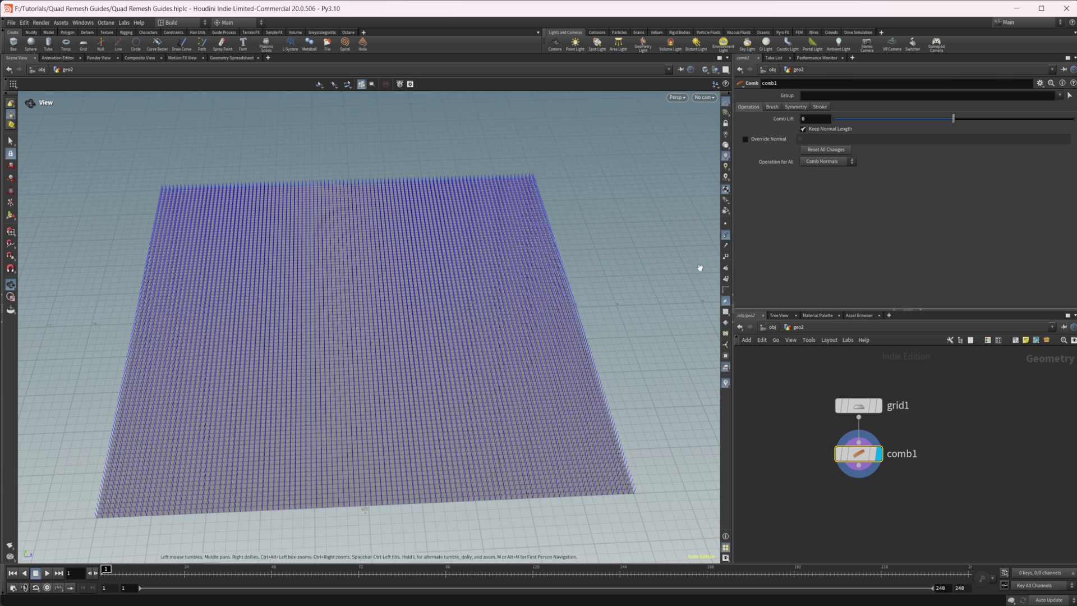
drag(432, 383, 360, 320)
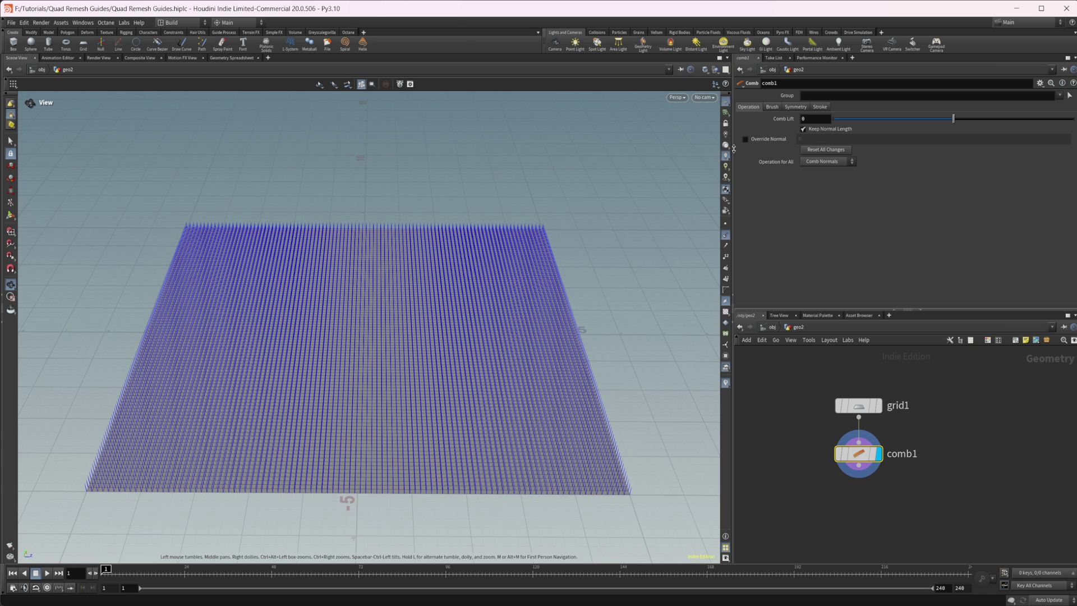
Set the comb brush radius to about 0.508 and comb the grid's normals in one circular stroke around its middle.
key(Return)
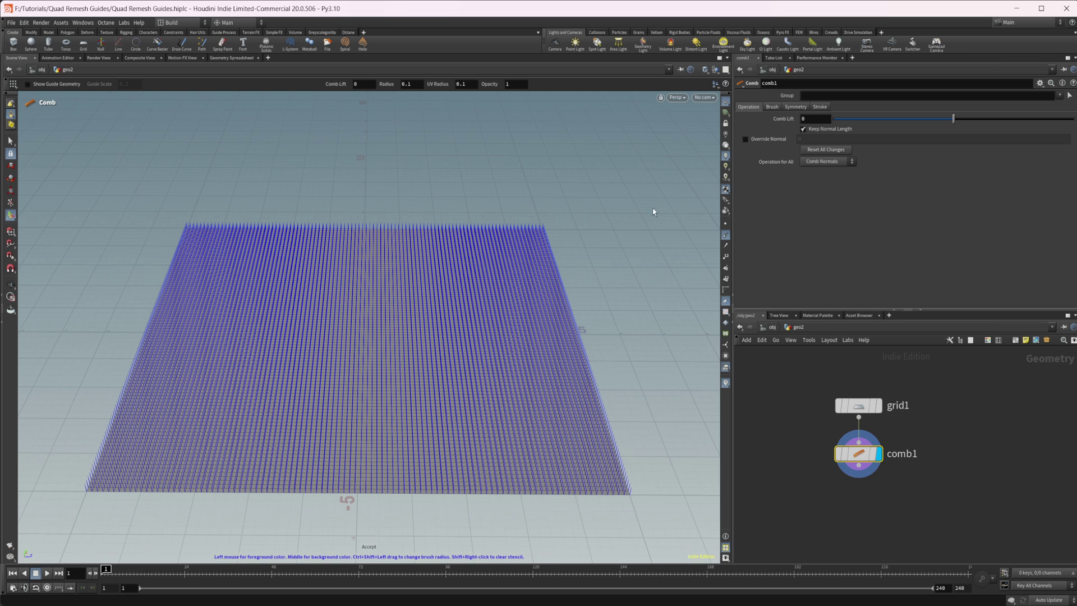
click(773, 106)
drag(860, 154, 956, 154)
mouse_move(364, 449)
mouse_down()
mouse_move(344, 453)
mouse_move(284, 368)
mouse_move(392, 304)
mouse_move(469, 366)
mouse_move(384, 439)
mouse_move(415, 441)
mouse_up()
middle_drag(790, 475, 762, 428)
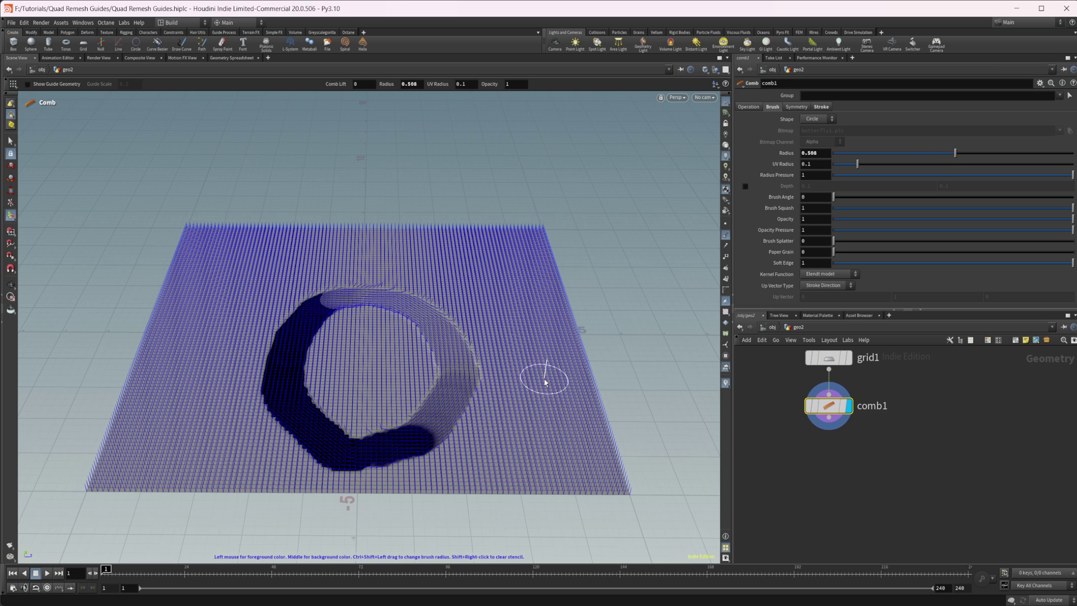
key(Escape)
Add an Attribute Promote node after the comb and set its new class to Primitive.
middle_drag(788, 504, 788, 503)
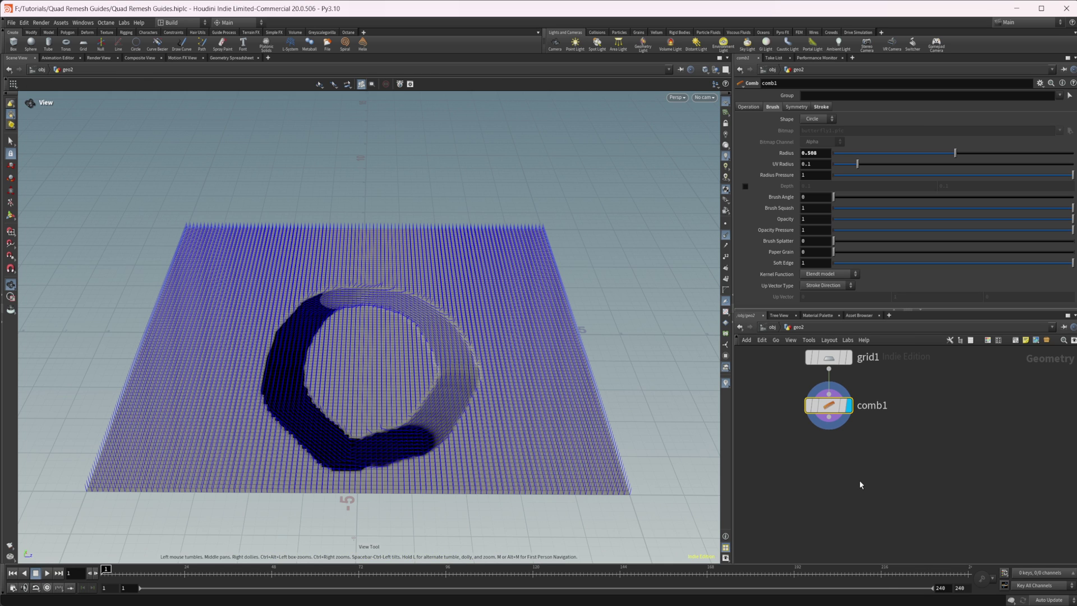
key(Tab)
click(803, 468)
middle_drag(879, 471, 870, 451)
key(Tab)
text(att pro)
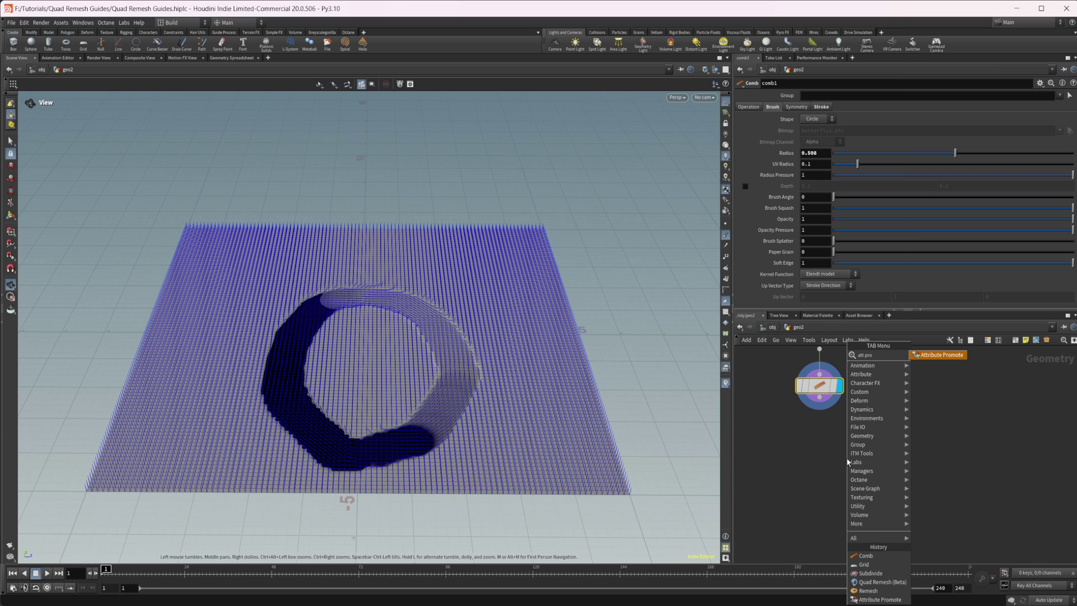
key(Return)
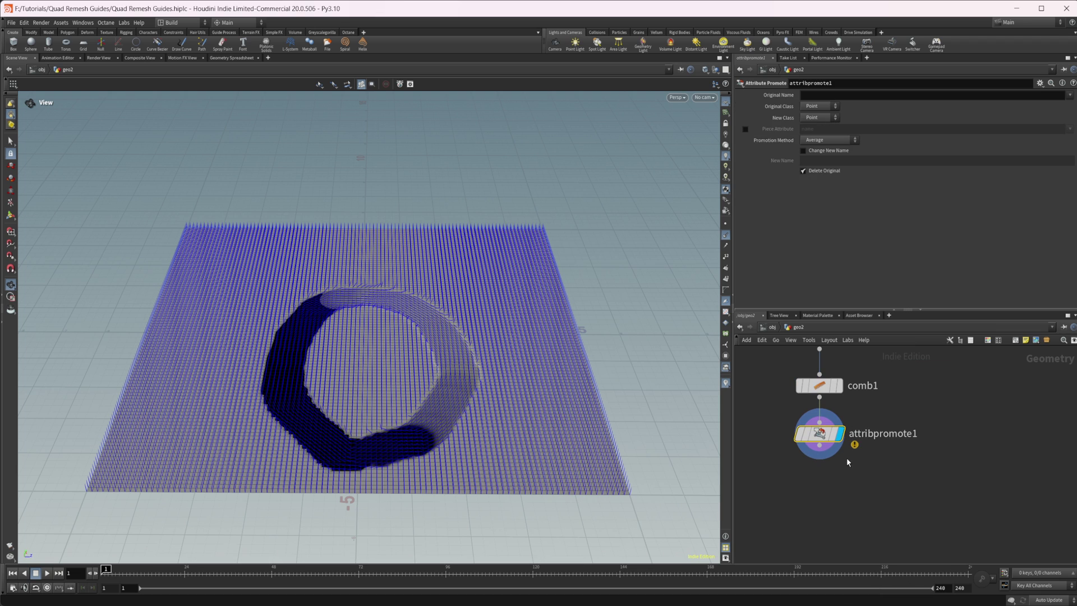
click(835, 117)
click(817, 133)
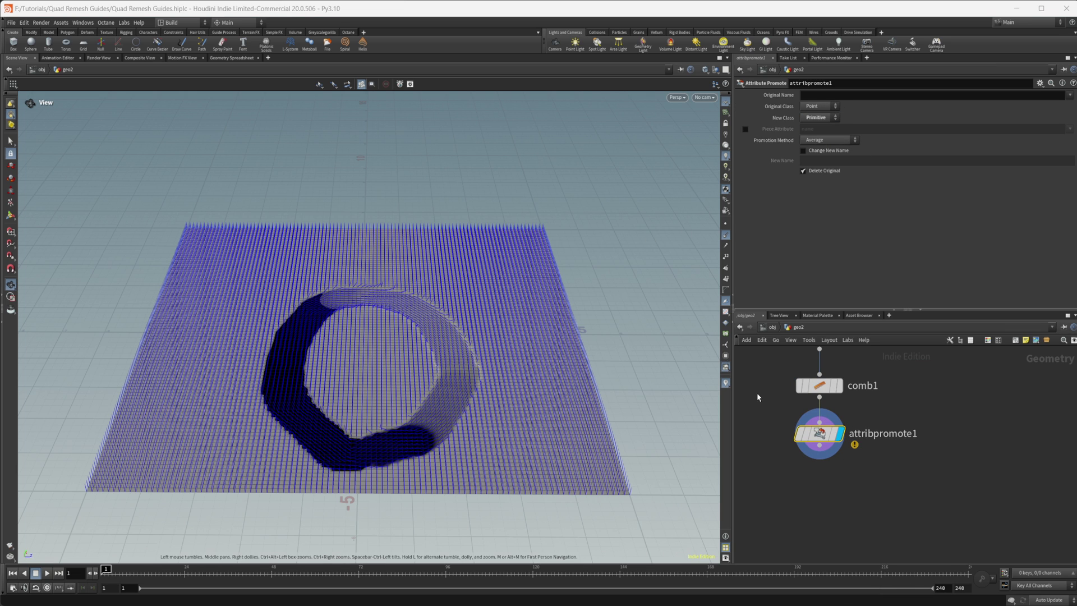
Place a Quad Remesh (Beta) node below the attribute promote and read the help for its Guide Attribute parameter.
key(Tab)
text(quad)
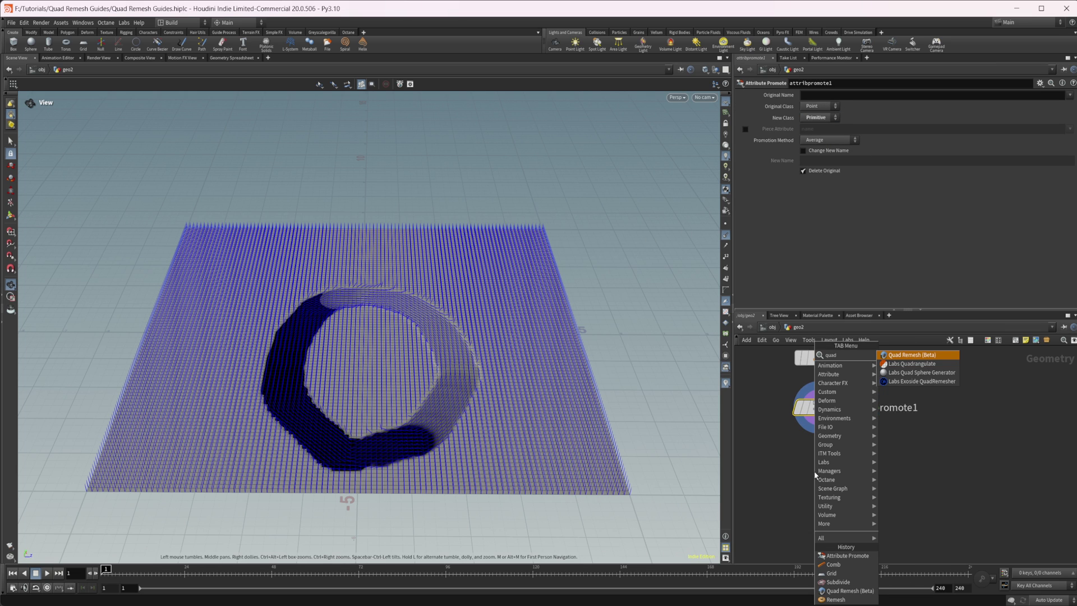
key(Return)
click(823, 472)
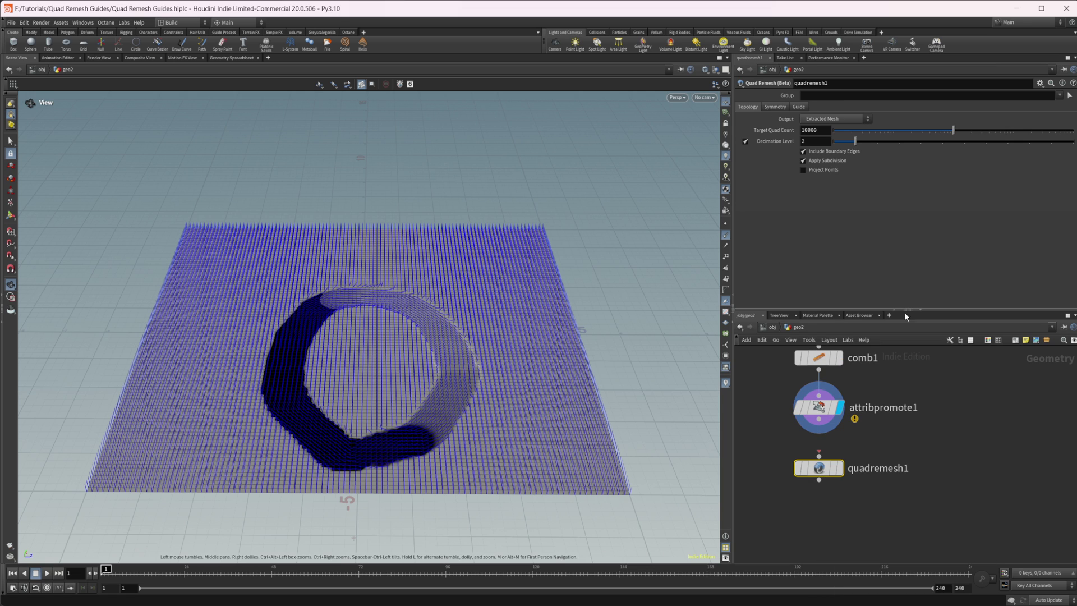
click(801, 106)
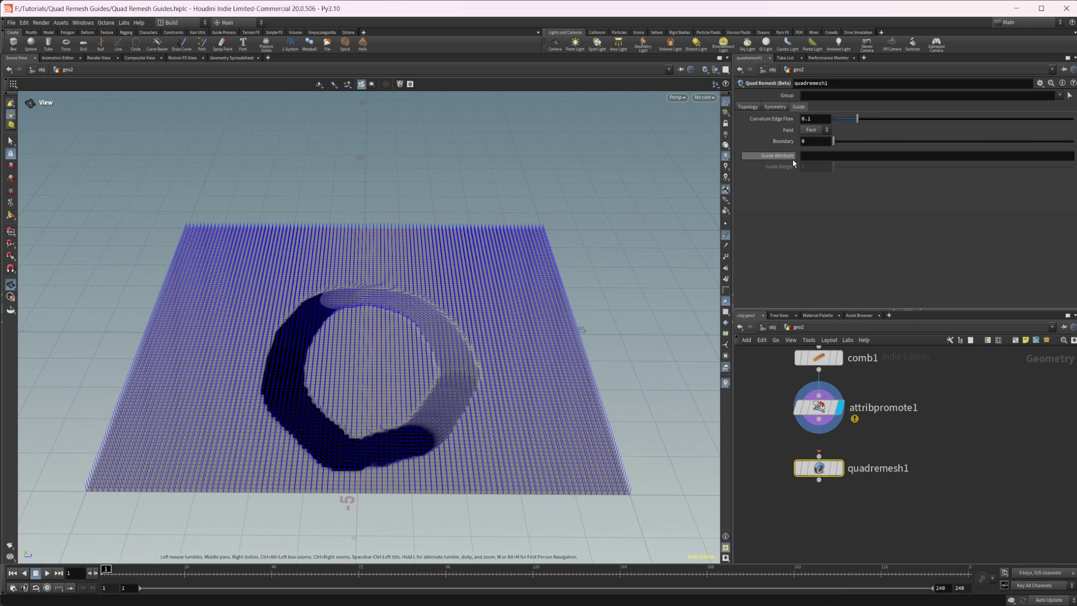
mouse_move(788, 161)
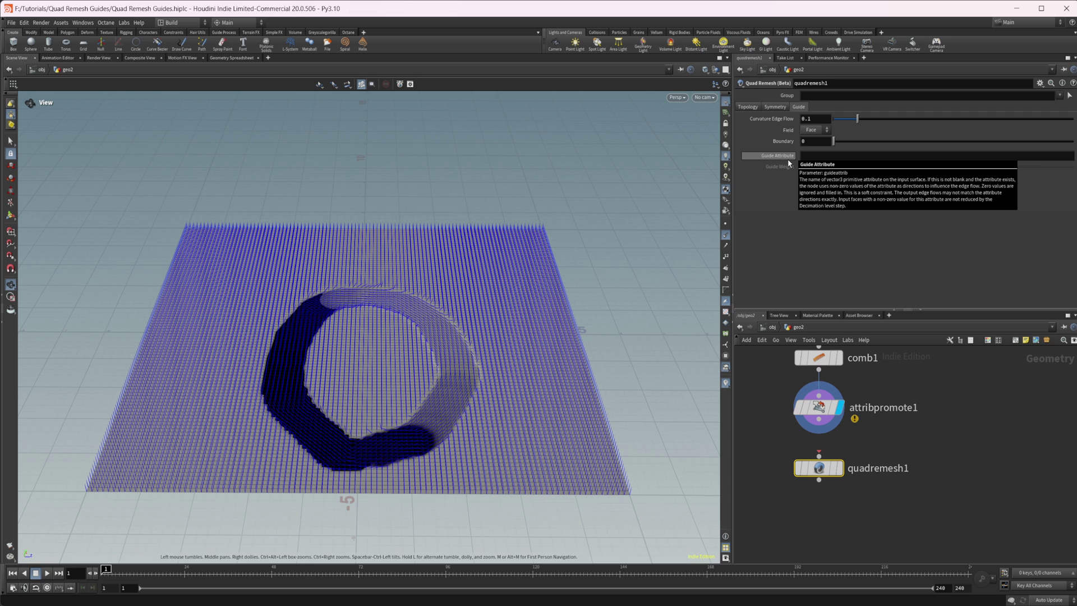
In the attribute promote, choose N as the original attribute and rename the promoted attribute to Guide.
click(819, 407)
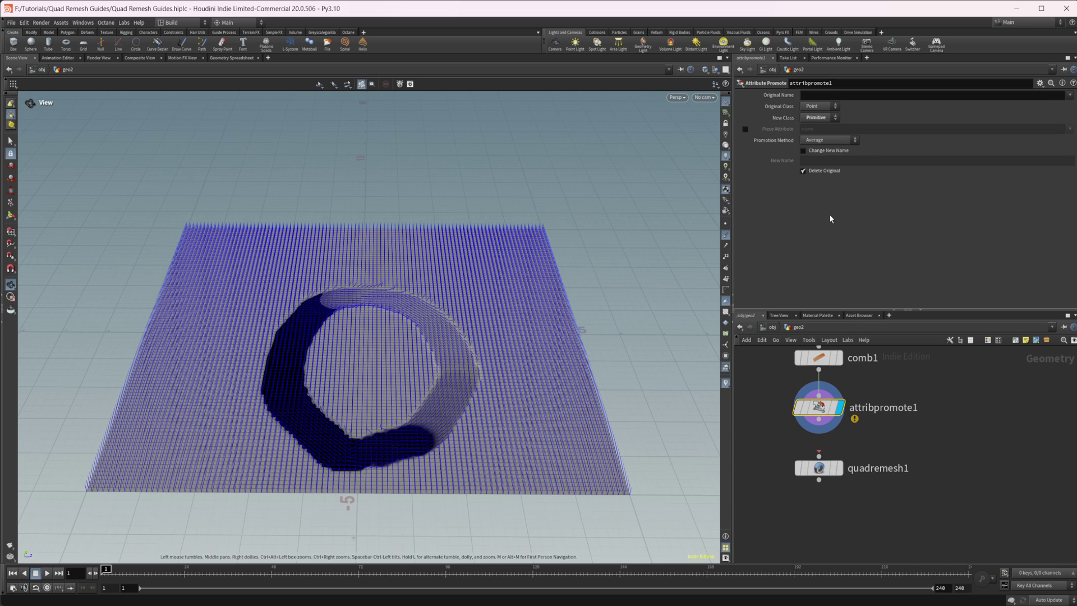
click(803, 140)
click(816, 167)
click(811, 152)
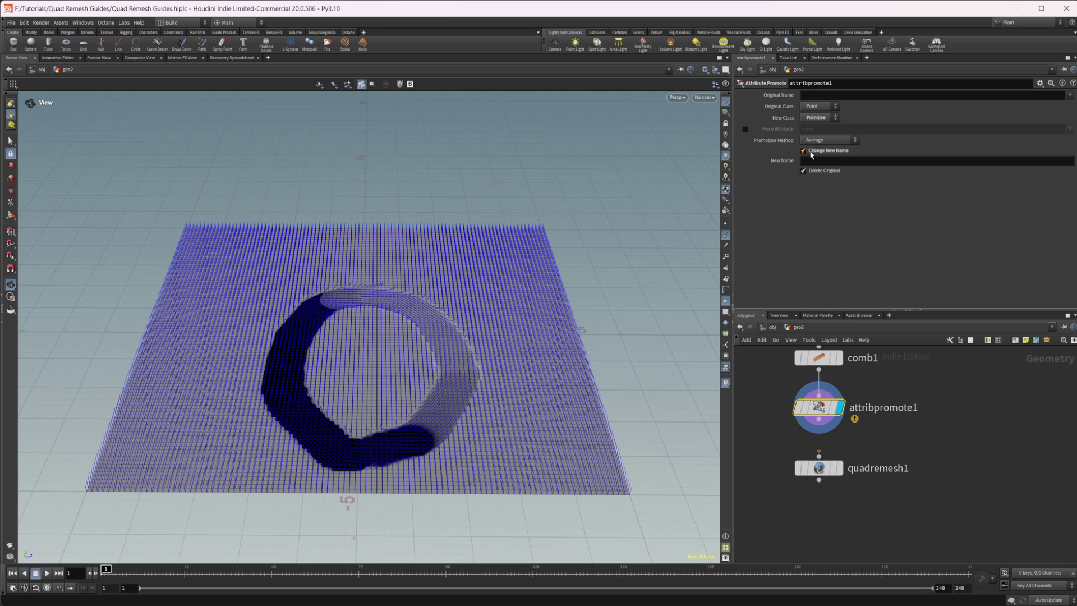
click(1070, 95)
click(1072, 106)
click(835, 161)
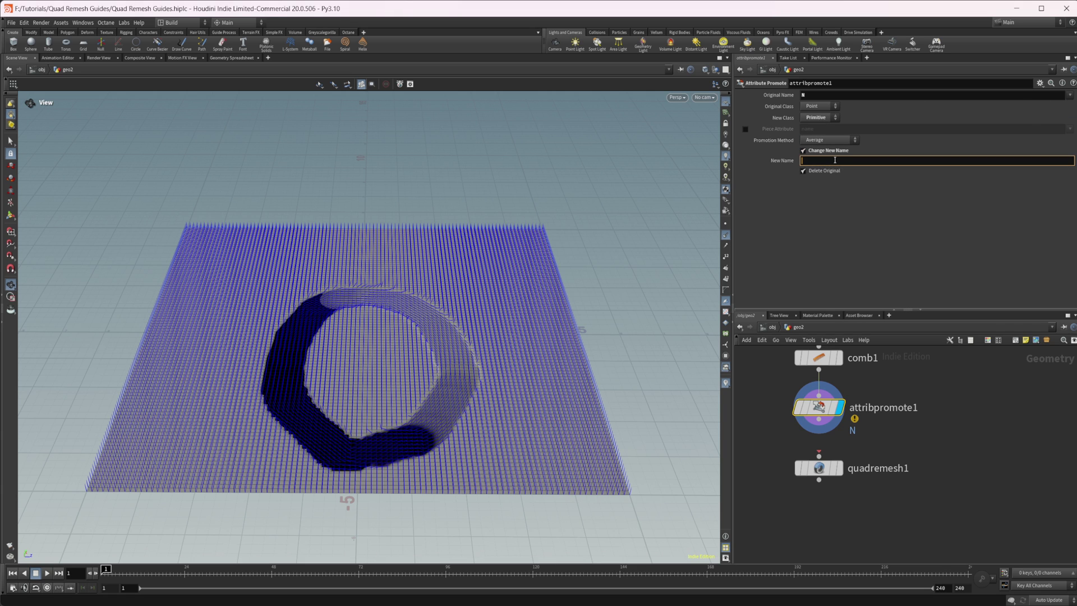
text(Guide)
key(Return)
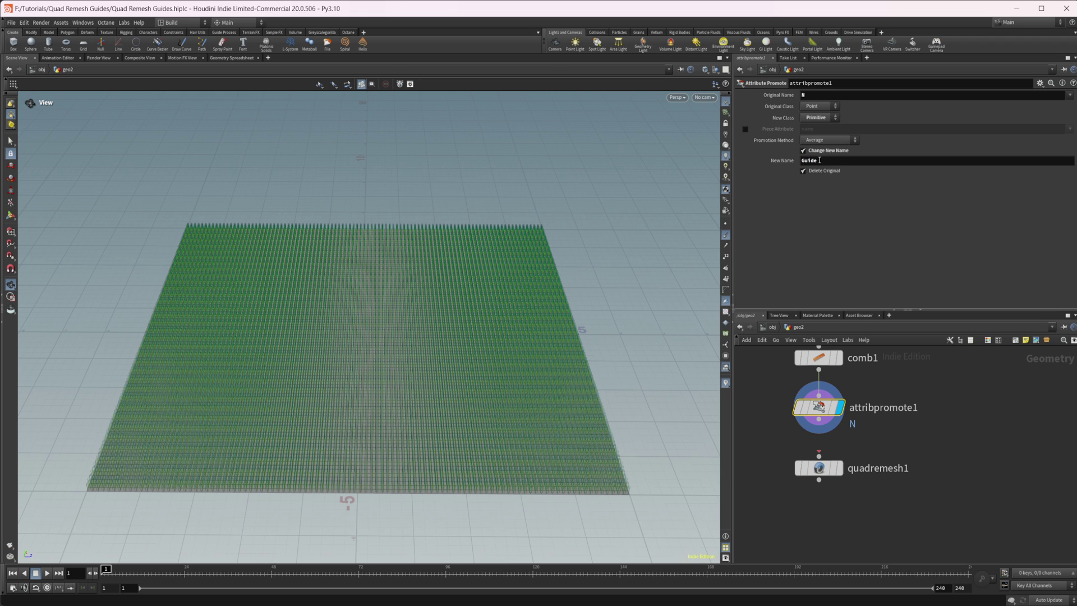
Connect the attribute promote's output to the quad remesh and display the quad remesh.
drag(819, 419, 819, 458)
click(845, 441)
click(823, 474)
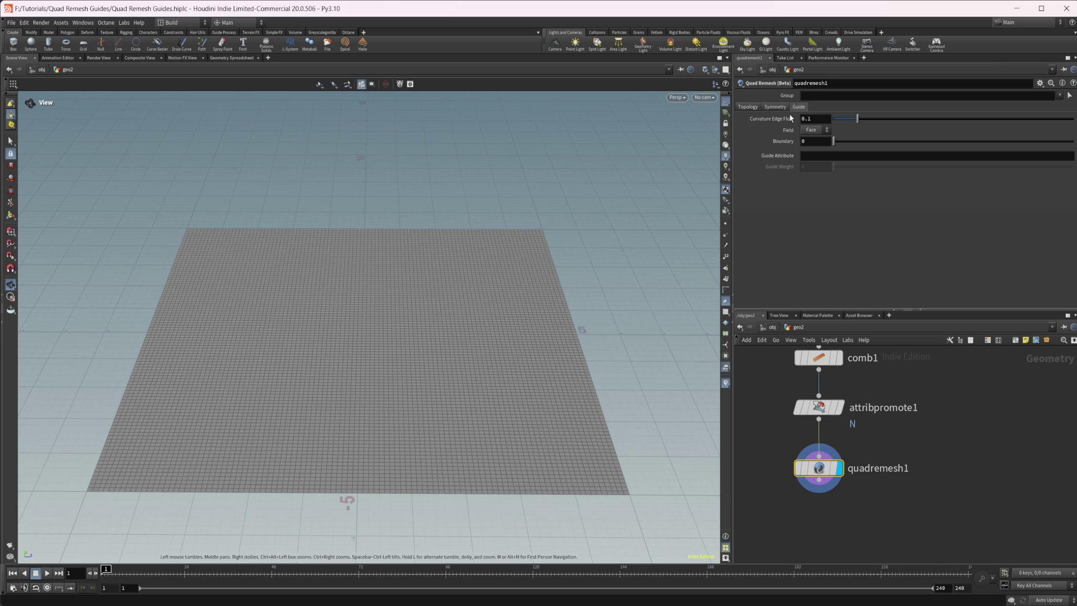
Set the quad remesh's guide attribute to Guide with a guide weight of 1.
click(748, 106)
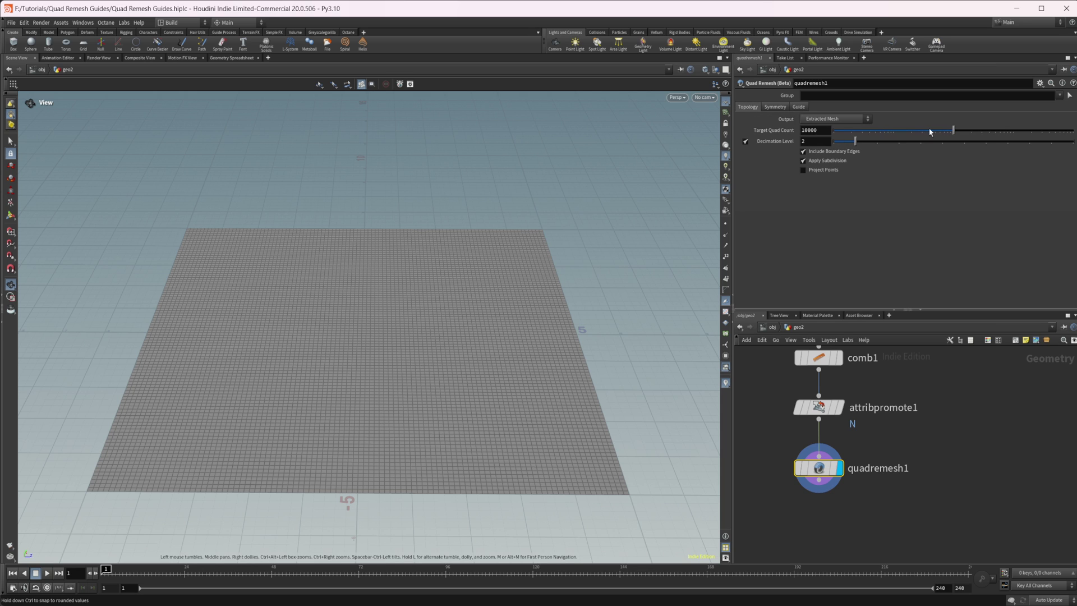
click(799, 106)
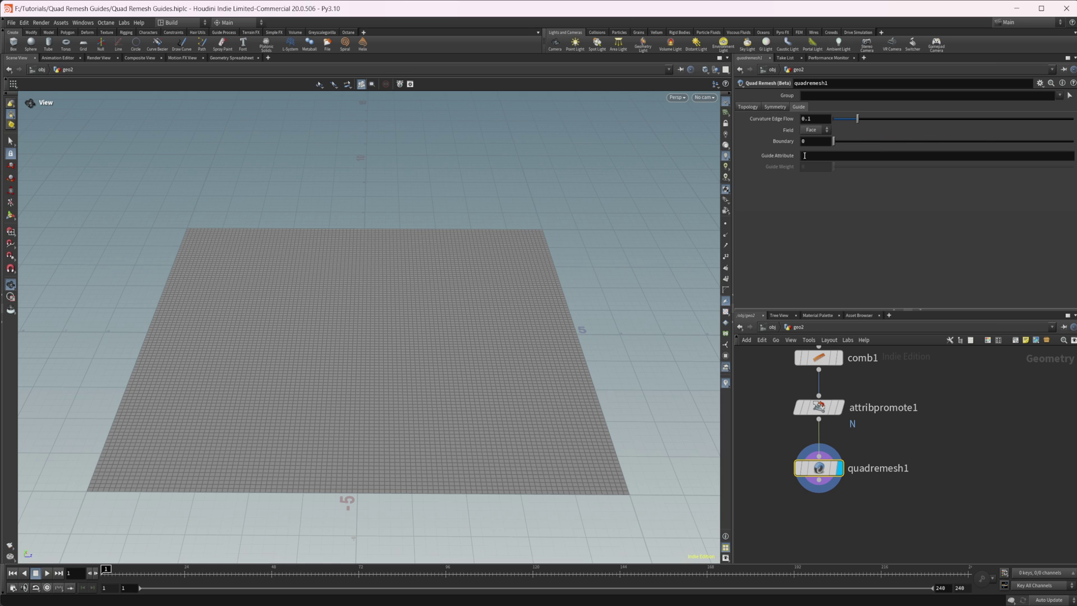
click(800, 156)
text(Guide)
key(Return)
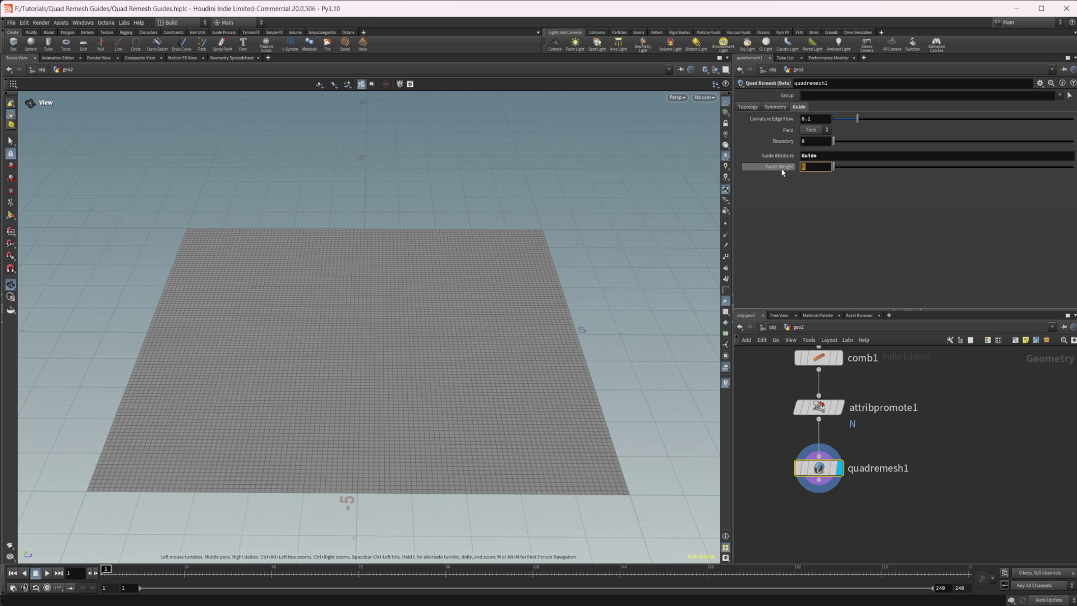
mouse_move(784, 173)
key(Return)
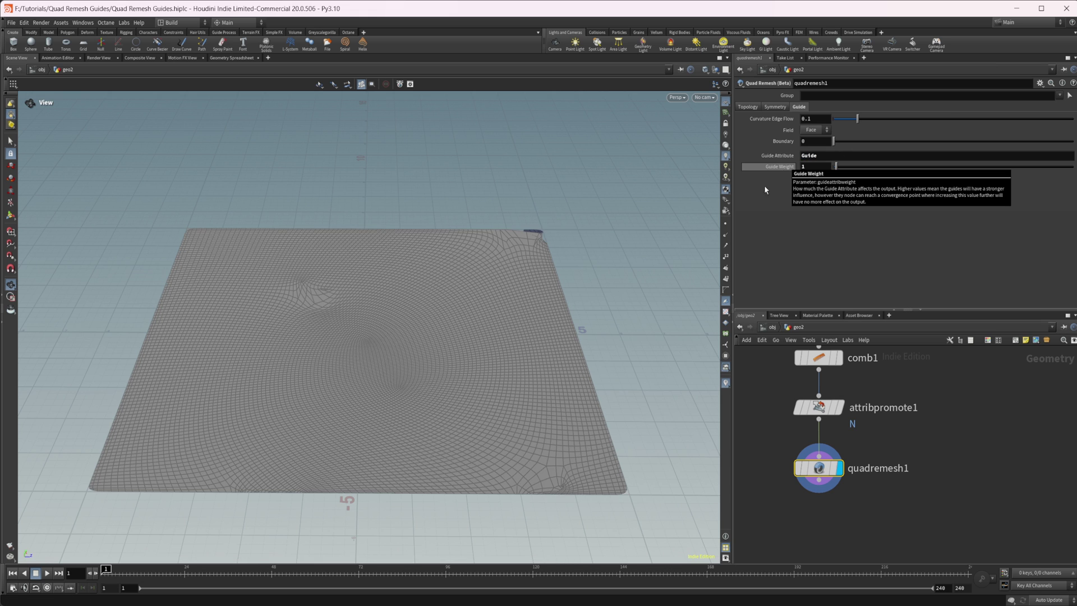
Duplicate the comb, attribute promote and quad remesh nodes as a second branch beside the original.
scroll(380, 378, up, 2)
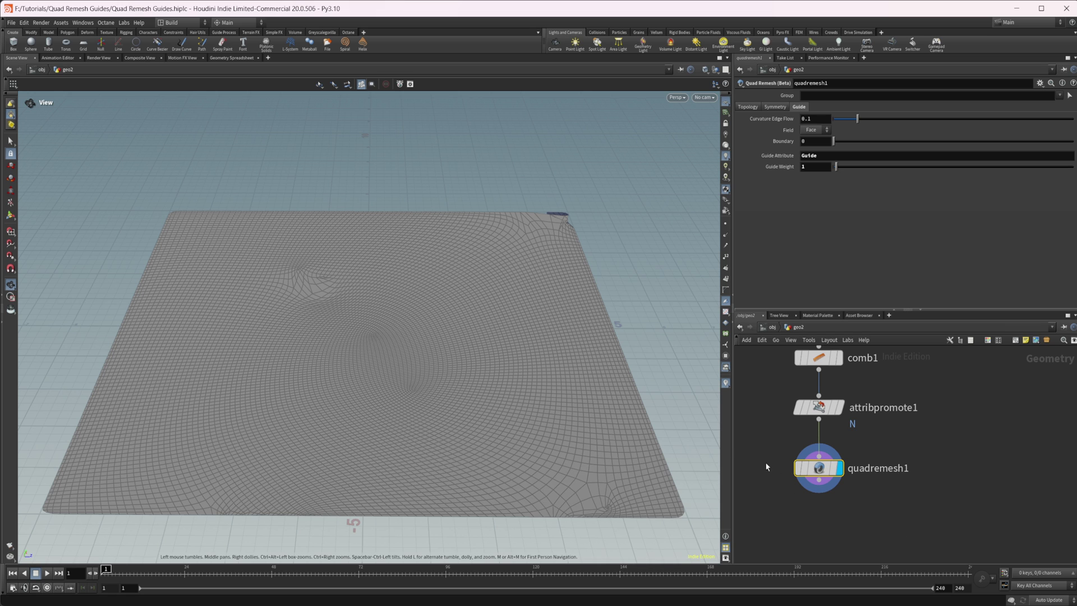
middle_drag(964, 473, 916, 453)
scroll(903, 460, down, 4)
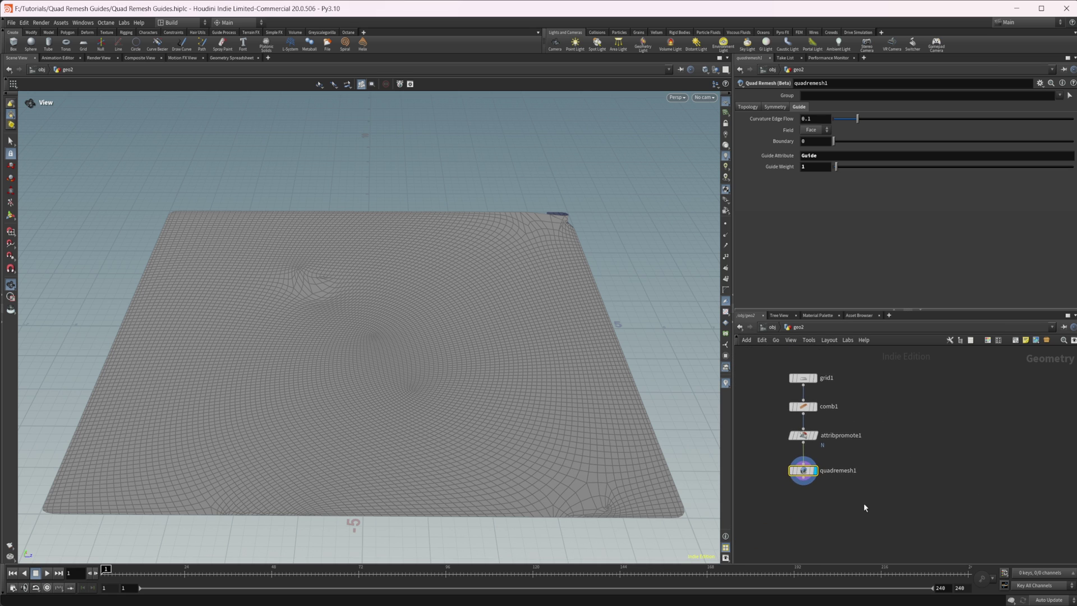
drag(861, 508, 900, 422)
middle_drag(848, 391, 846, 414)
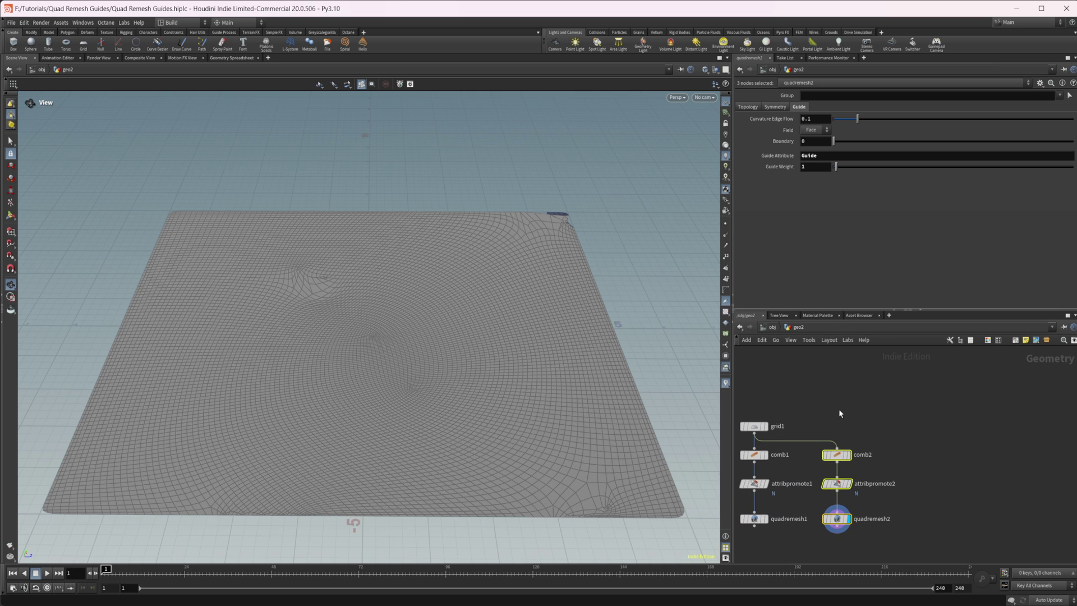
Add a Test Geometry: Pig Head node as the input of the duplicated comb.
key(Tab)
text(pig)
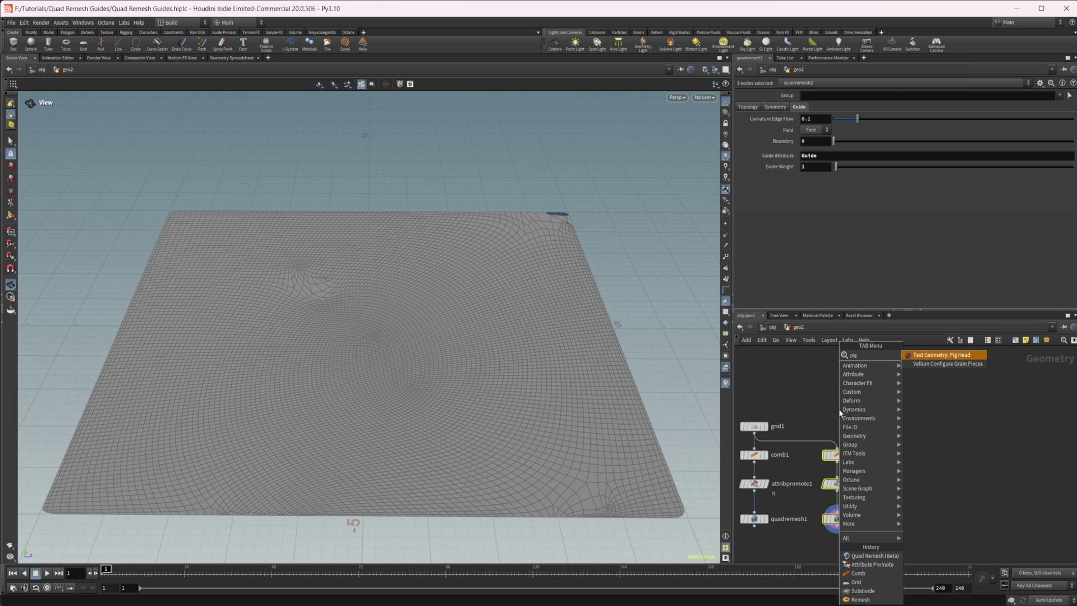
key(Return)
click(839, 408)
scroll(864, 446, up, 3)
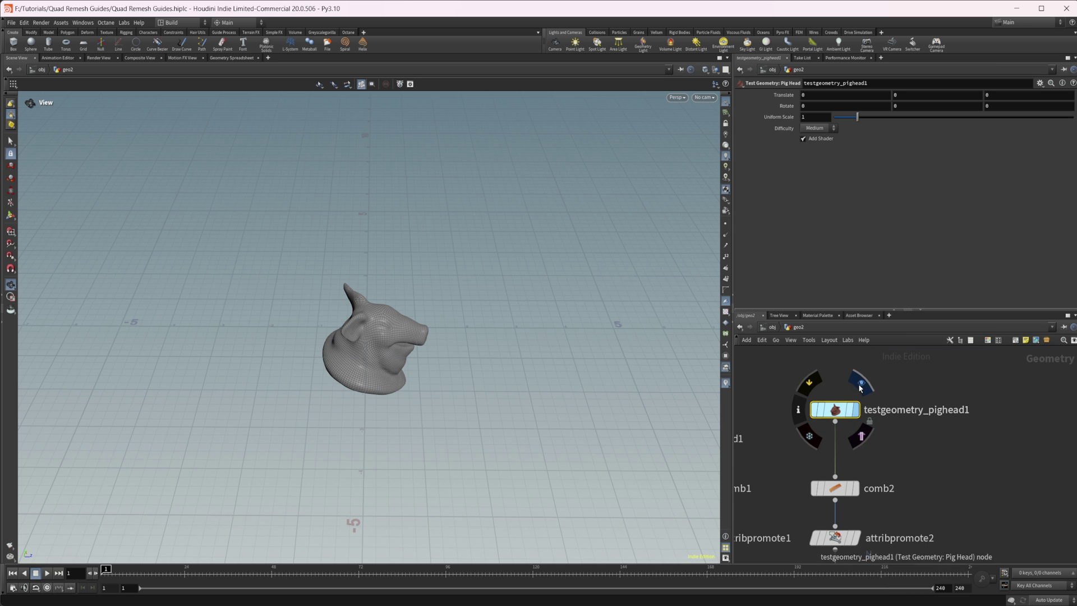
Turn off Add Shader on the pig head and view the head from the front.
click(831, 141)
drag(406, 360, 120, 308)
right_drag(121, 309, 634, 338)
drag(388, 351, 503, 358)
Insert a Subdivide node between the pig head and the second comb, and display its result.
key(Tab)
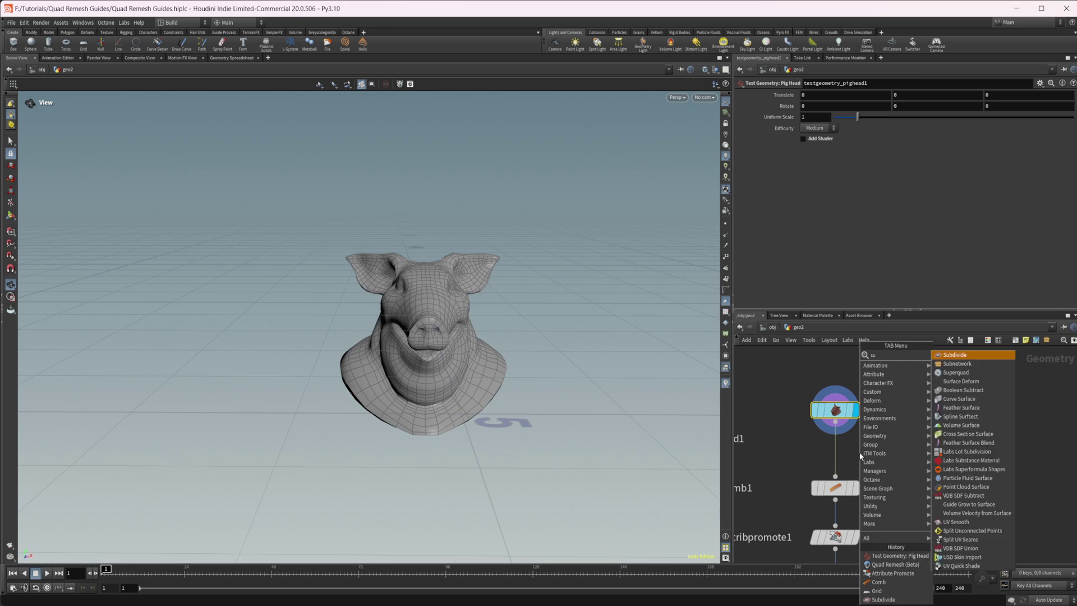
text(sub)
key(Return)
click(860, 453)
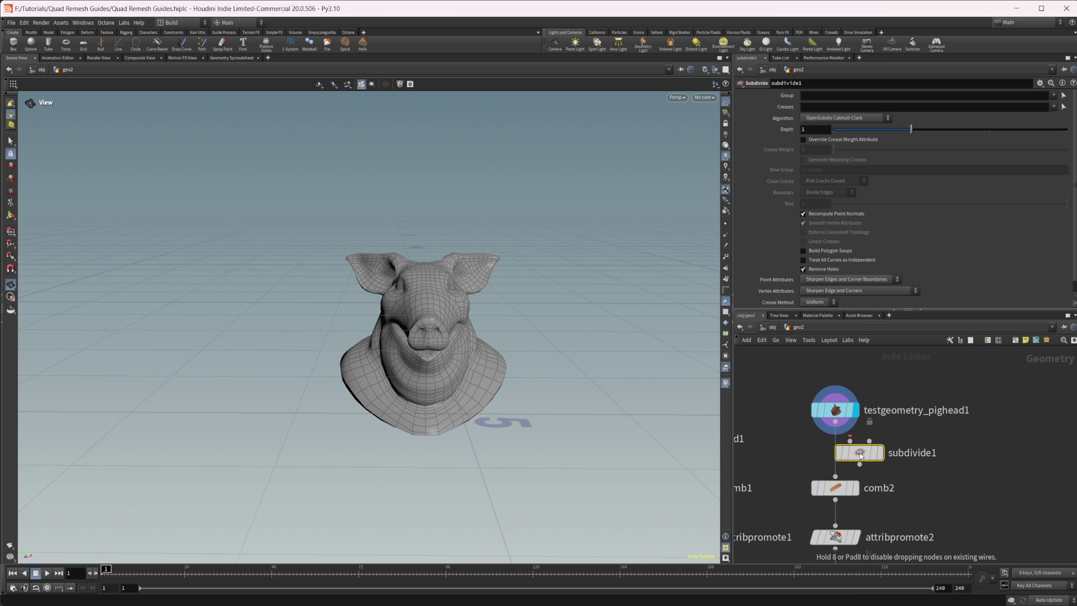
scroll(844, 200, down, 1)
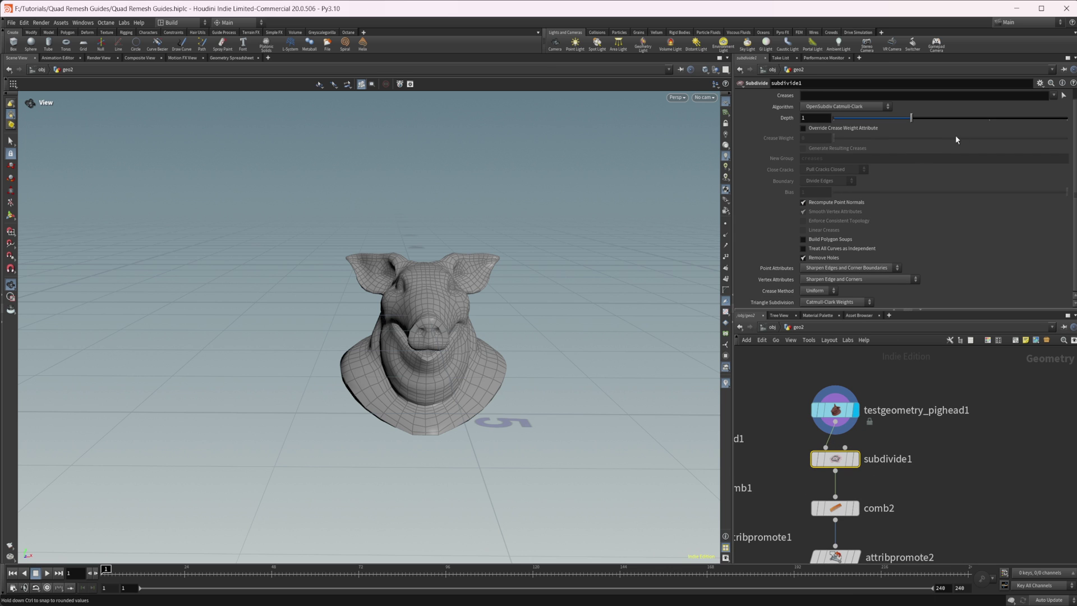
click(856, 459)
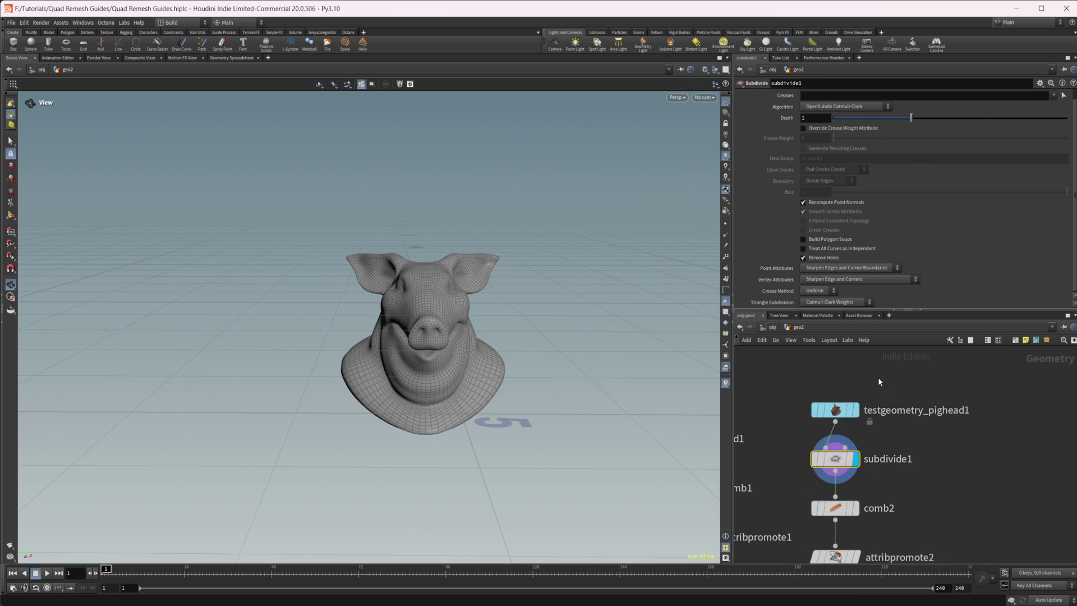
Raise the Subdivide node's depth to give the pig head a denser mesh.
drag(555, 349, 646, 281)
scroll(646, 282, up, 4)
click(990, 119)
Display the second comb node and reset all of its combing changes.
middle_drag(945, 451, 952, 403)
click(868, 452)
click(863, 460)
click(841, 460)
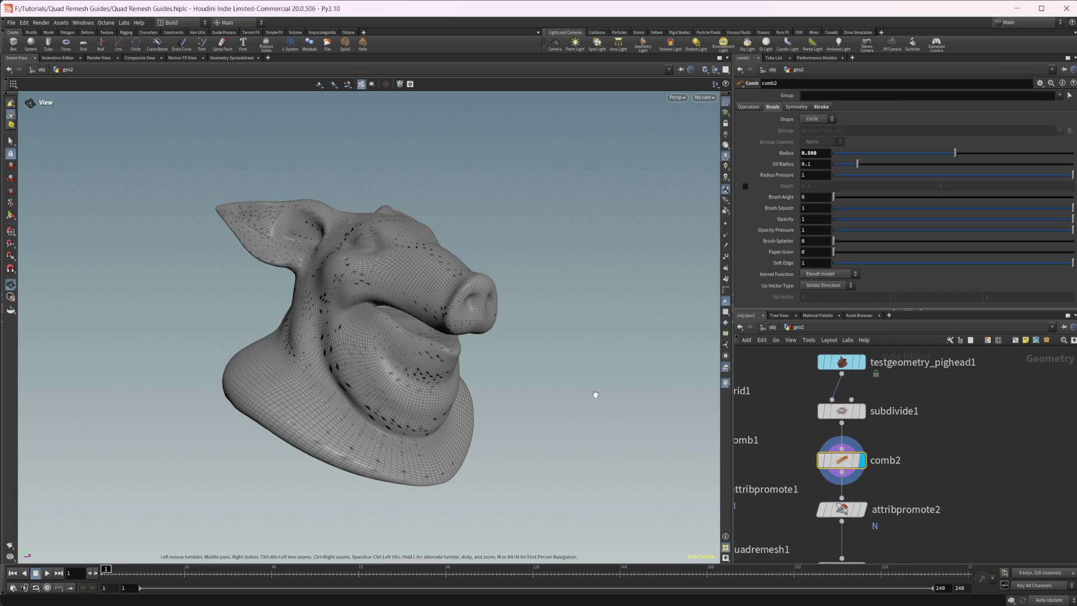
click(756, 110)
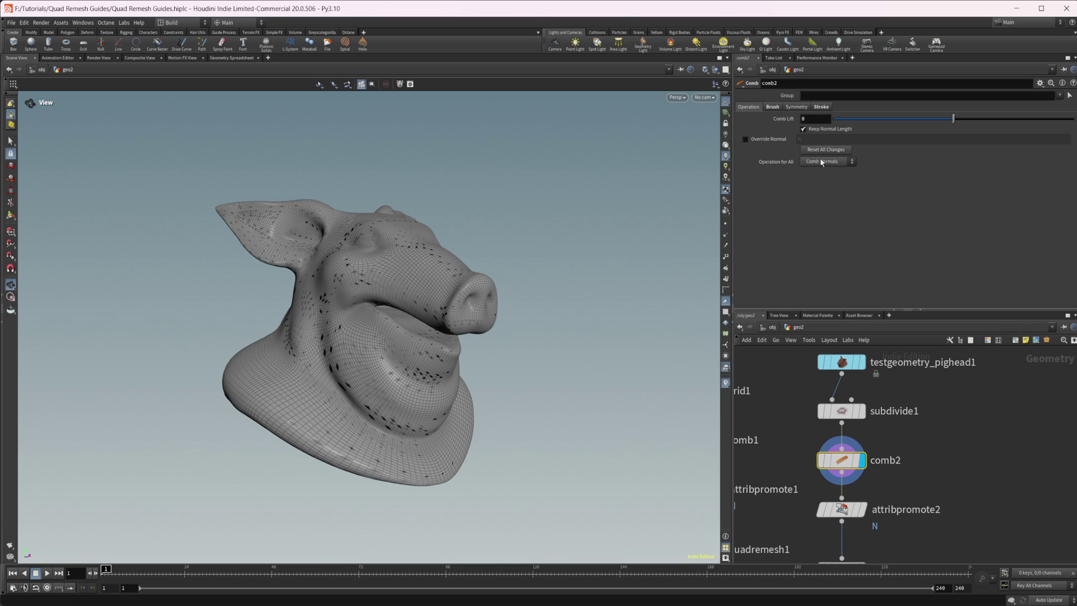
click(844, 150)
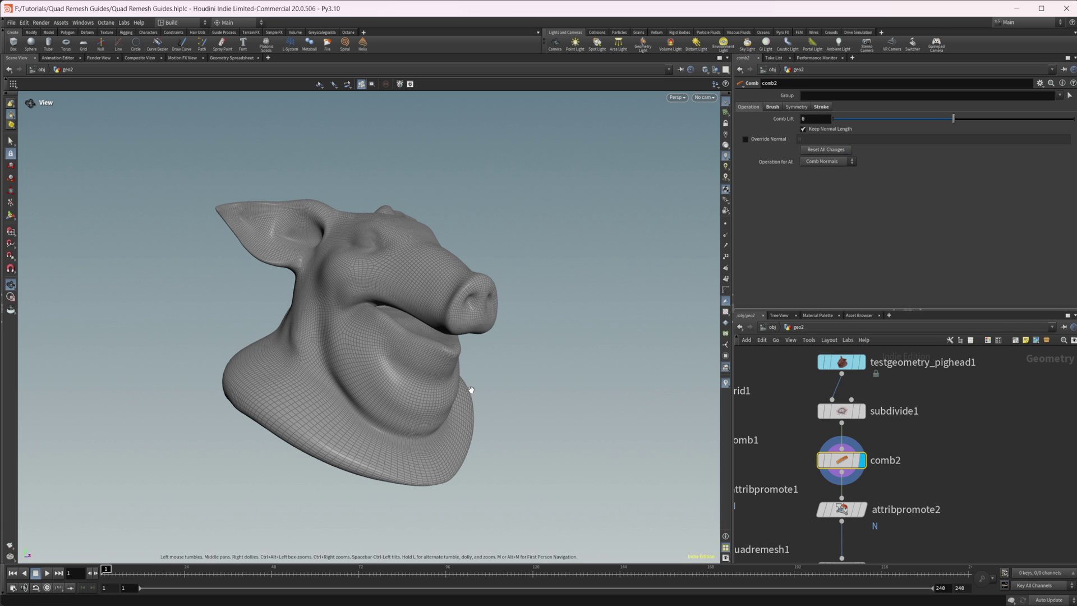
Reduce the second comb's brush radius to 0.016 and ready the comb tool beside the pig's eye.
key(Return)
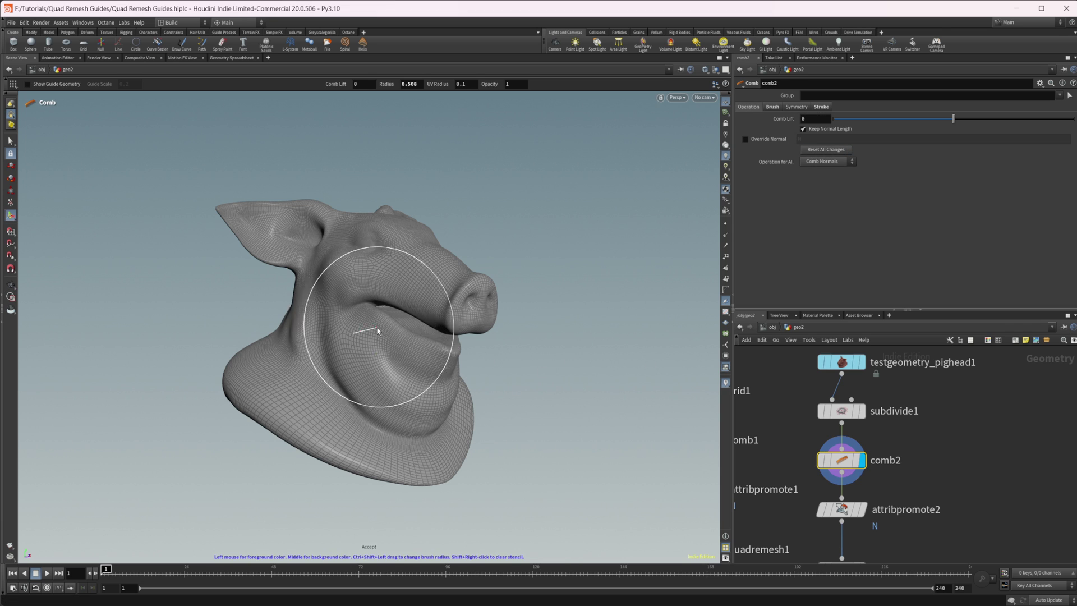
key(Escape)
drag(355, 337, 355, 315)
key(Return)
click(773, 107)
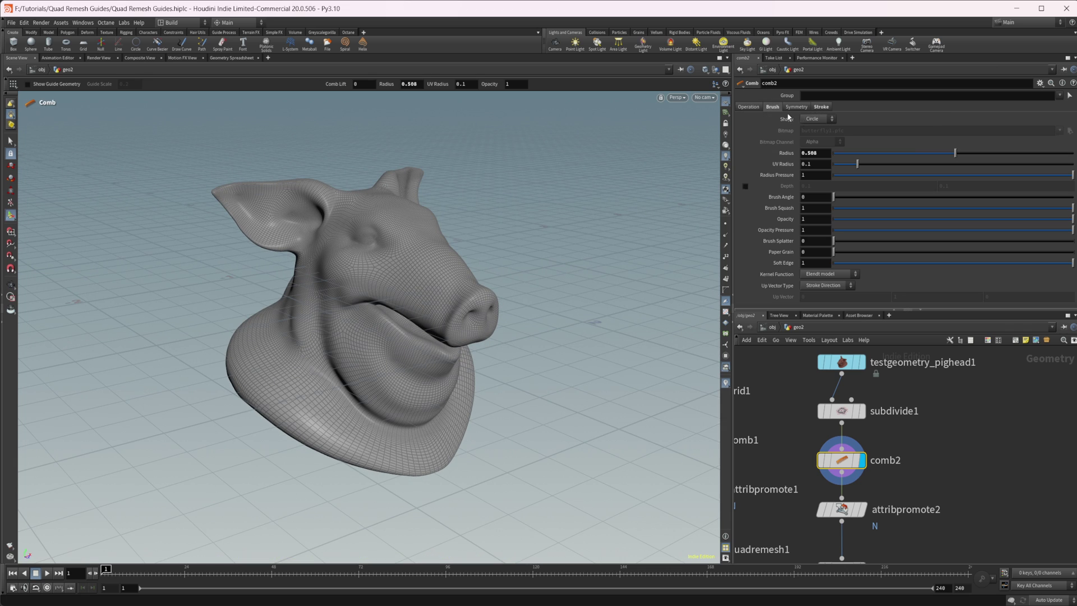
drag(956, 153, 844, 153)
key(Escape)
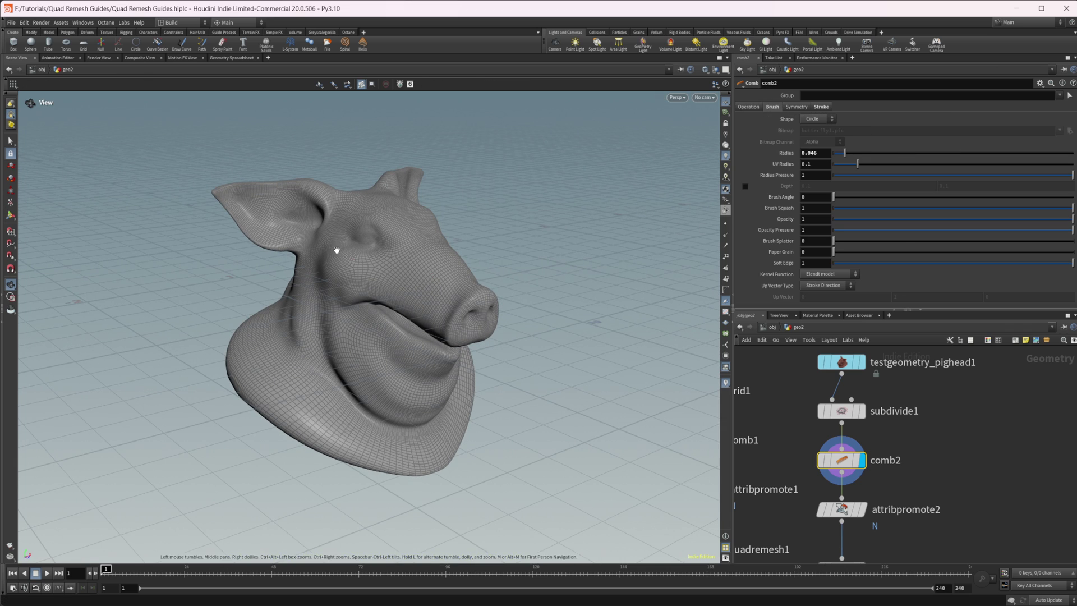
scroll(349, 248, up, 5)
scroll(361, 248, up, 5)
key(Return)
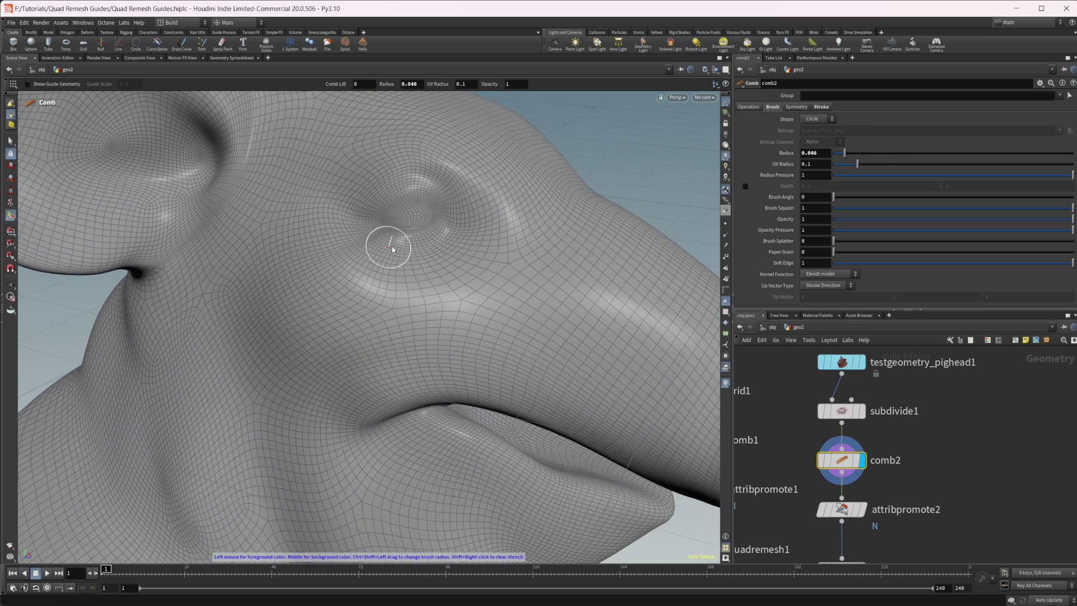
drag(845, 152, 838, 153)
Comb the normals in curved strokes around the pig's first eye.
drag(388, 252, 350, 219)
mouse_move(405, 183)
mouse_down()
mouse_move(449, 199)
mouse_move(454, 239)
mouse_move(349, 258)
mouse_move(325, 206)
mouse_up()
mouse_move(459, 167)
mouse_down()
mouse_move(486, 221)
mouse_move(418, 275)
mouse_move(328, 284)
mouse_up()
key(Escape)
Comb the normals in curved strokes around the pig's other eye.
mouse_move(525, 249)
mouse_down()
mouse_move(541, 265)
mouse_move(550, 317)
mouse_up()
key(Return)
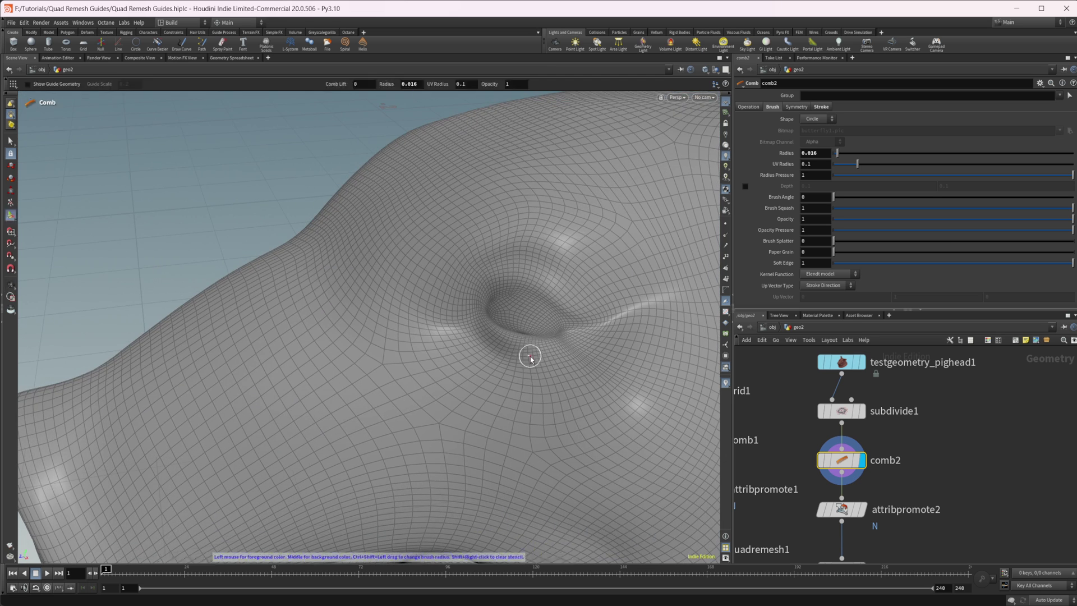
drag(515, 362, 470, 327)
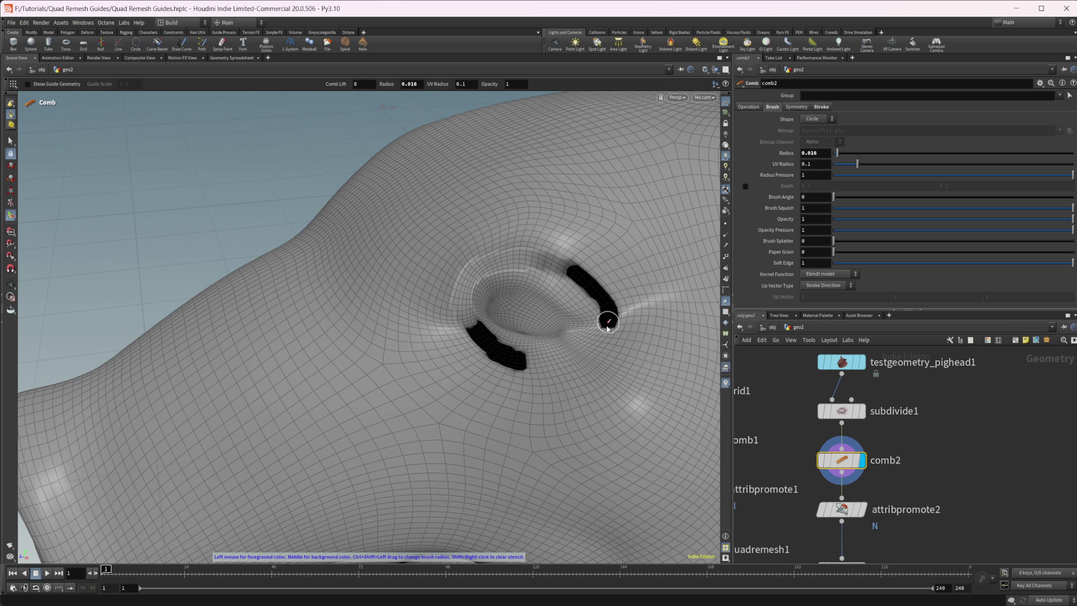
drag(604, 337, 536, 369)
mouse_move(486, 391)
mouse_down()
mouse_move(432, 274)
mouse_move(570, 222)
mouse_move(645, 337)
mouse_move(503, 399)
mouse_up()
alt+scroll(445, 418, down, 8)
Set the comb brush radius to 0.102 and comb a stroke up the middle of the snout and forehead.
mouse_move(445, 419)
alt+mouse_down()
mouse_move(378, 348)
mouse_move(300, 338)
mouse_move(380, 339)
mouse_move(385, 356)
mouse_move(401, 268)
alt+mouse_up()
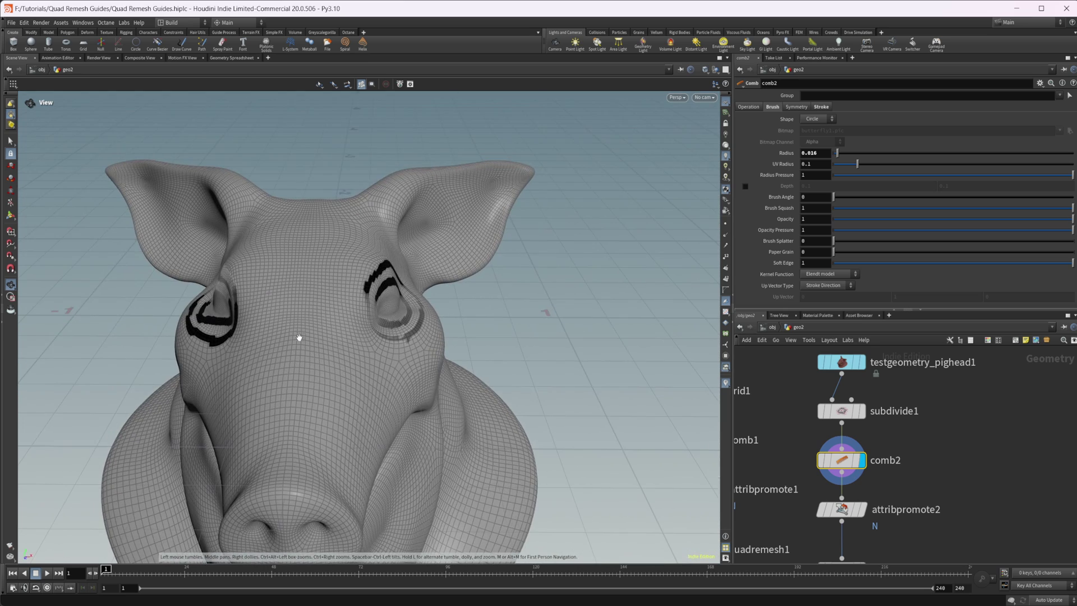
key(Return)
mouse_move(463, 377)
alt+mouse_down()
mouse_move(459, 397)
mouse_move(397, 382)
alt+mouse_up()
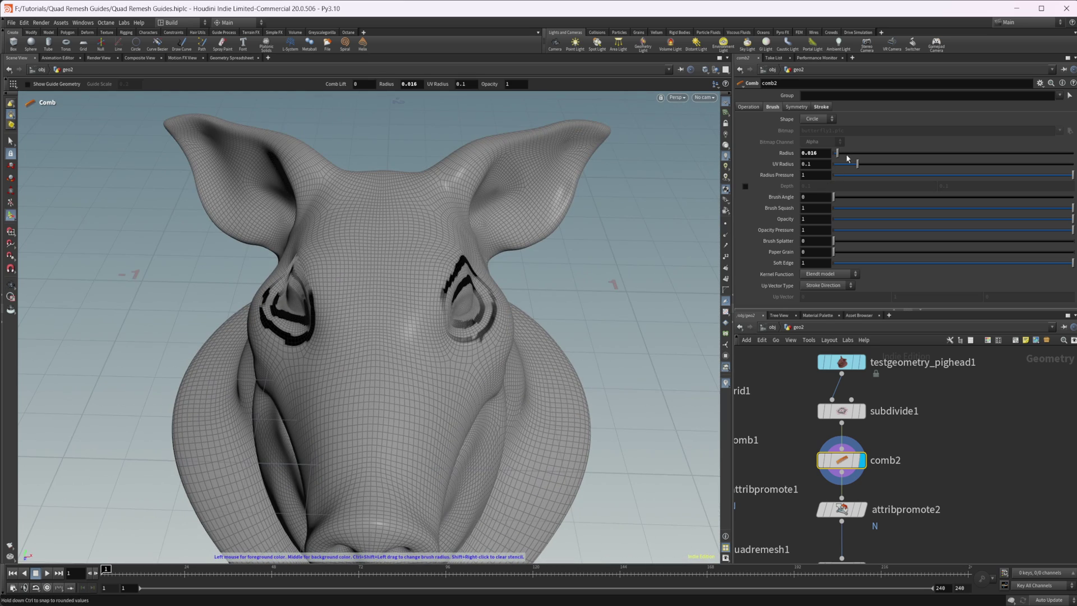
mouse_move(847, 158)
mouse_down()
mouse_move(871, 155)
mouse_move(858, 153)
mouse_up()
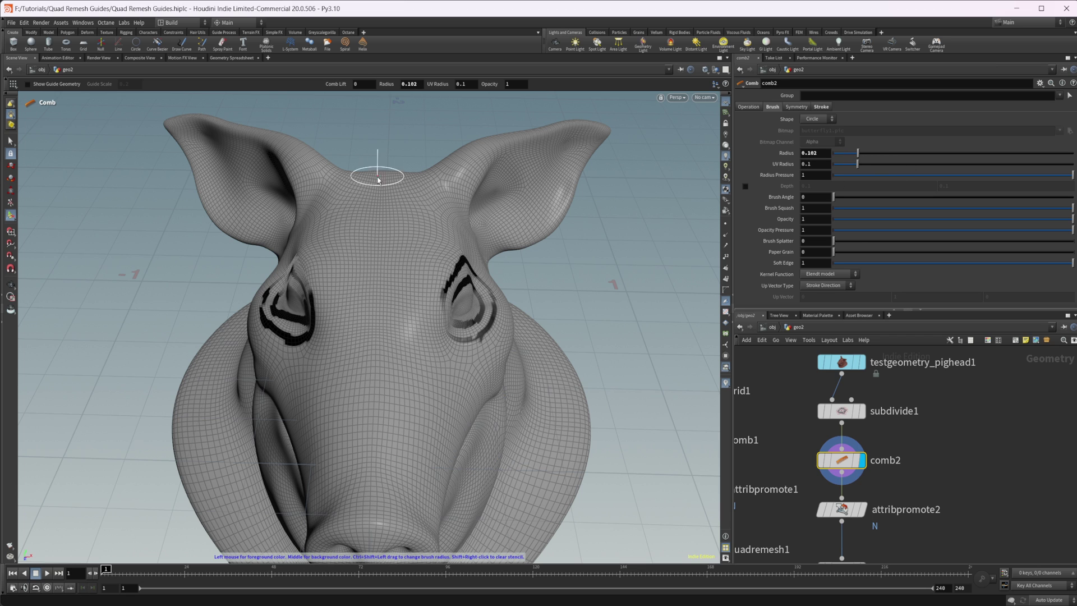
mouse_move(376, 476)
mouse_down()
mouse_move(389, 406)
mouse_move(385, 173)
mouse_up()
Comb the normals outward along the fronts of both ears toward their tips.
mouse_move(340, 194)
alt+mouse_down()
mouse_move(368, 214)
mouse_move(337, 247)
mouse_move(330, 226)
mouse_move(201, 226)
alt+mouse_up()
key(Return)
drag(310, 316, 206, 247)
alt+drag(423, 283, 615, 288)
alt+middle_drag(615, 288, 427, 318)
mouse_move(426, 318)
mouse_down()
mouse_move(534, 308)
mouse_move(375, 319)
mouse_up()
Comb strokes along the sides of the mouth and across the chin.
key(Return)
mouse_move(354, 270)
mouse_down()
mouse_move(510, 265)
mouse_move(385, 356)
mouse_move(478, 355)
mouse_up()
alt+right_drag(478, 356, 286, 440)
alt+middle_drag(286, 440, 346, 421)
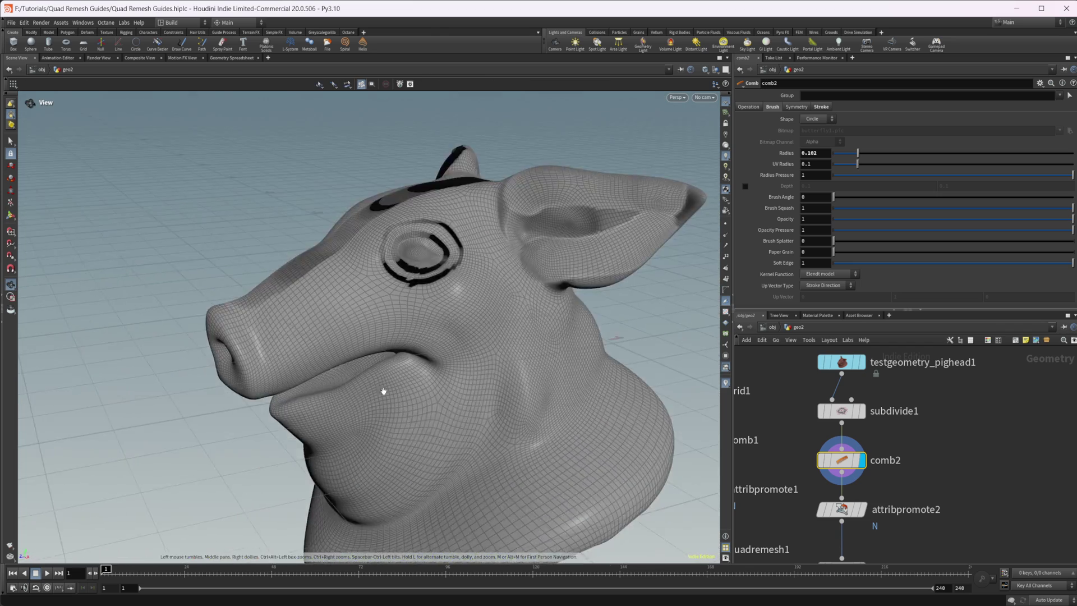
mouse_move(346, 421)
alt+mouse_down()
mouse_move(404, 360)
mouse_move(393, 356)
alt+mouse_up()
mouse_move(300, 370)
mouse_down()
mouse_move(306, 344)
mouse_move(404, 328)
mouse_move(425, 360)
mouse_move(376, 410)
mouse_move(276, 449)
mouse_move(443, 431)
mouse_move(314, 437)
mouse_move(228, 373)
mouse_move(250, 337)
mouse_move(167, 321)
mouse_move(133, 348)
mouse_move(238, 428)
mouse_move(159, 493)
mouse_move(260, 423)
mouse_move(200, 427)
mouse_up()
key(Return)
key(Escape)
key(Return)
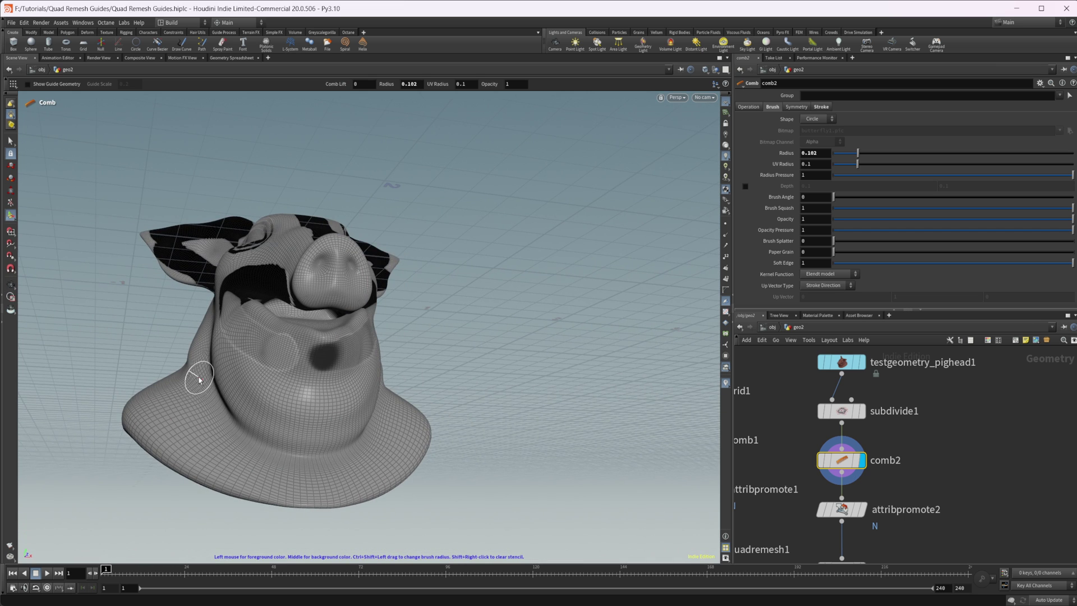
Comb strokes across the front of the neck and around the flared base.
drag(198, 370, 306, 425)
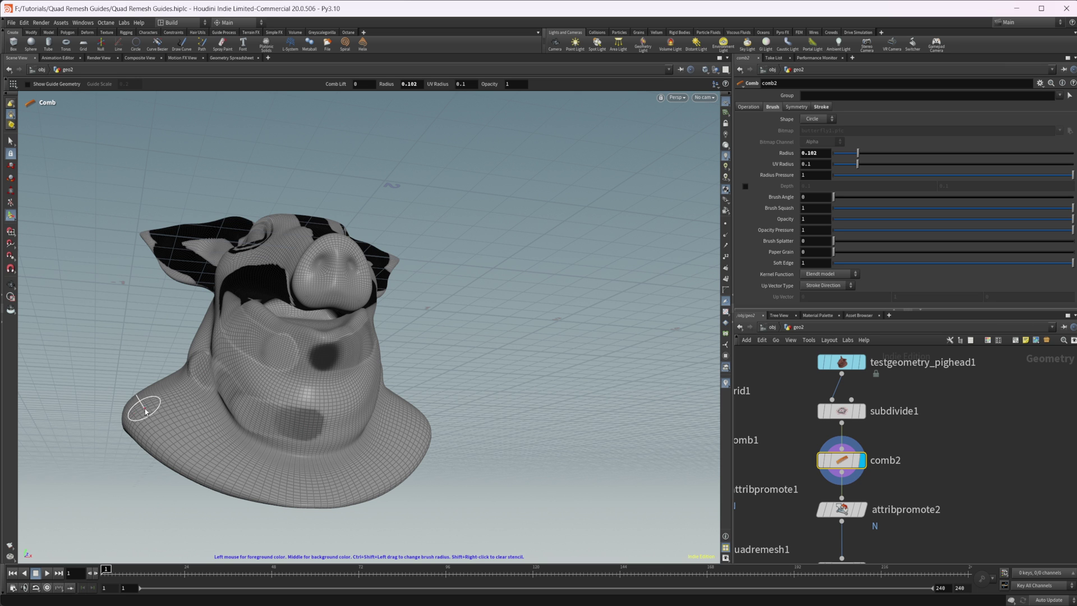
mouse_move(147, 411)
mouse_down()
mouse_move(216, 457)
mouse_move(284, 473)
mouse_move(312, 476)
mouse_move(371, 439)
mouse_move(289, 417)
mouse_up()
key(Escape)
key(Return)
drag(310, 382, 203, 459)
mouse_move(342, 425)
mouse_down()
mouse_move(248, 500)
mouse_move(189, 521)
mouse_move(214, 505)
mouse_move(134, 483)
mouse_move(269, 409)
mouse_move(466, 446)
mouse_move(426, 457)
mouse_move(356, 443)
mouse_up()
Comb a vertical stroke down the back of the head and horizontal strokes around the back of the neck.
key(Escape)
key(Return)
key(Escape)
mouse_move(356, 444)
mouse_down()
mouse_move(264, 466)
mouse_move(270, 397)
mouse_move(260, 409)
mouse_move(312, 397)
mouse_up()
key(Escape)
mouse_move(339, 363)
mouse_down()
mouse_move(288, 361)
mouse_move(211, 308)
mouse_up()
key(Return)
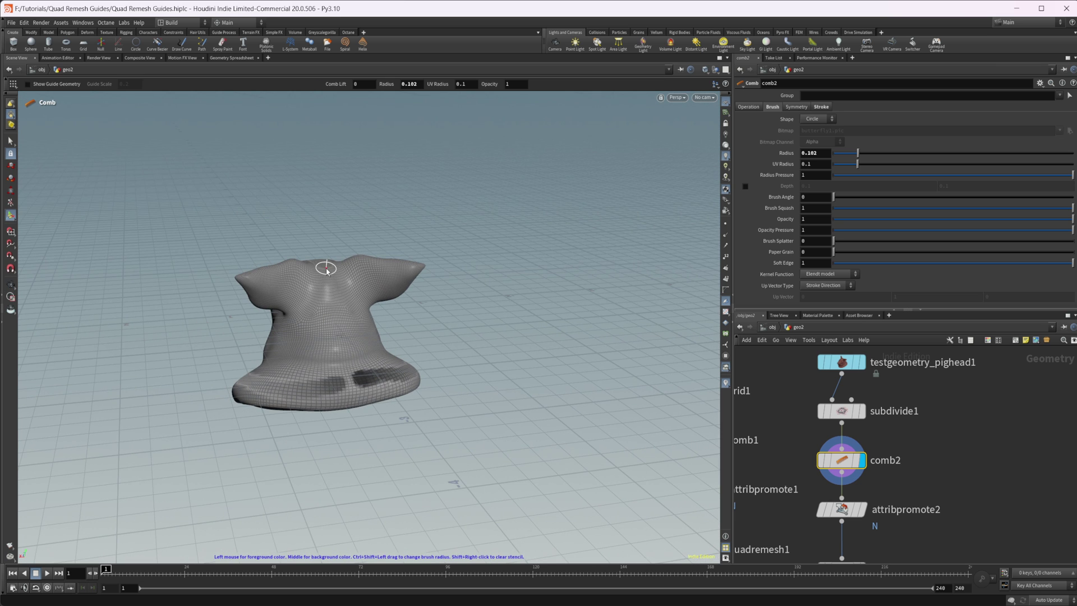
drag(328, 269, 334, 331)
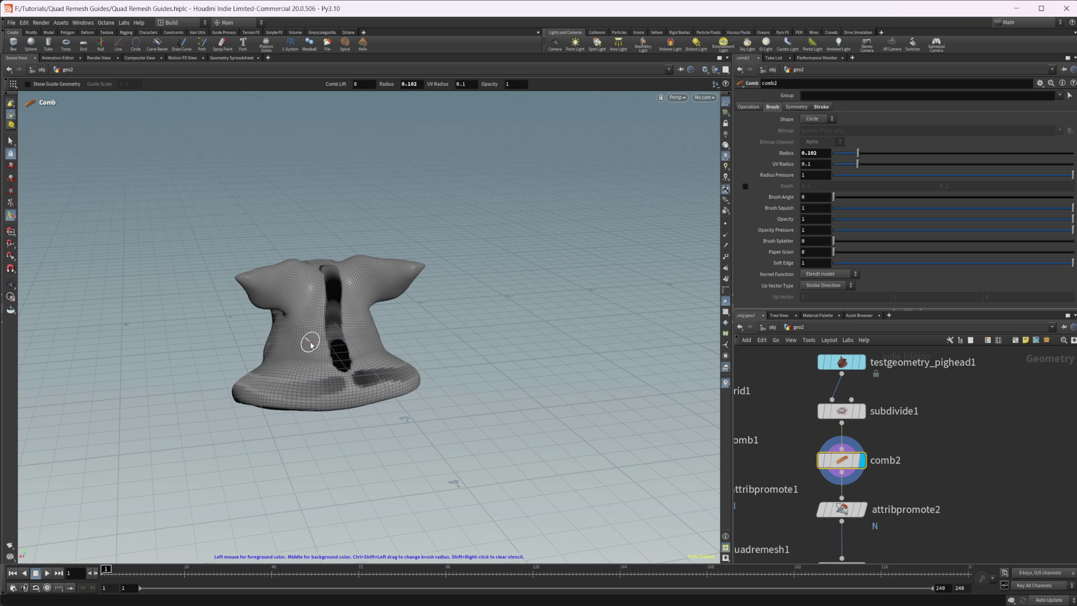
alt+drag(322, 325, 373, 302)
Comb the normals on the backs of both ears outward toward the tips.
scroll(372, 301, up, 4)
drag(358, 257, 386, 247)
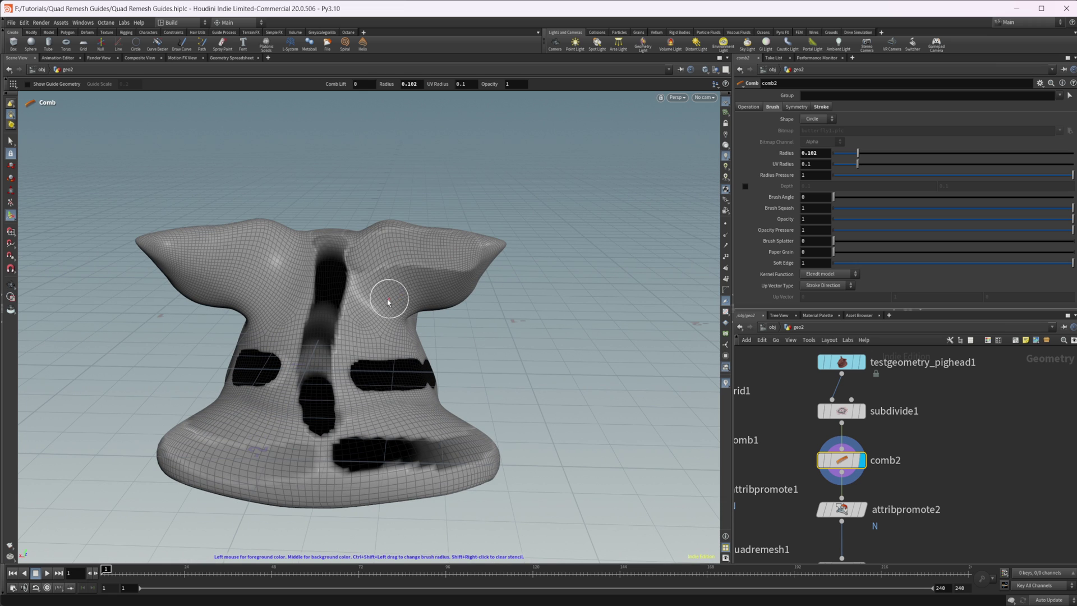
drag(386, 303, 441, 288)
drag(246, 243, 175, 245)
drag(251, 295, 185, 270)
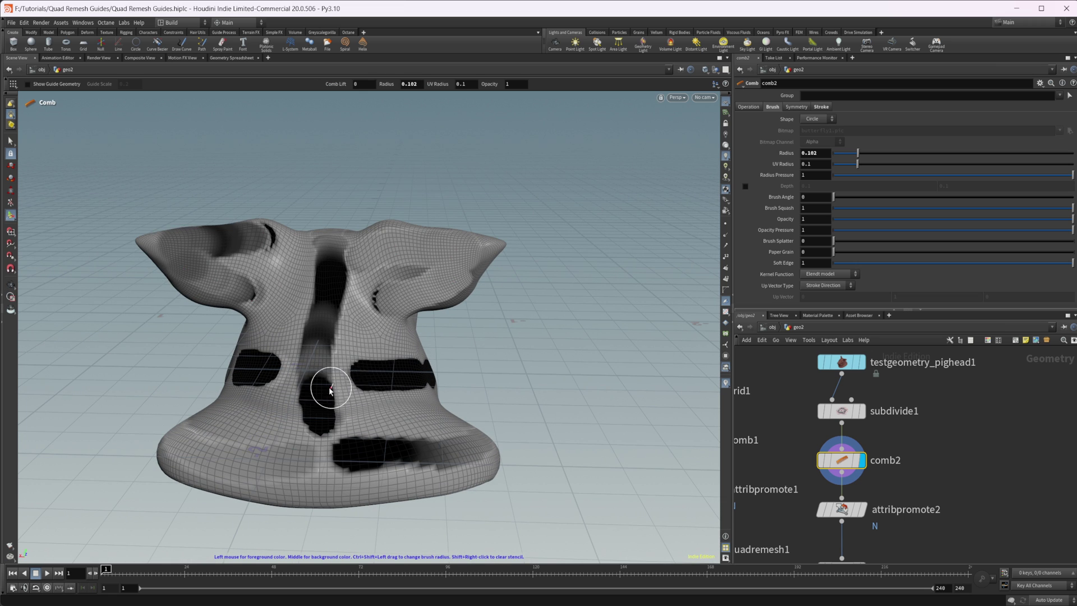
key(Escape)
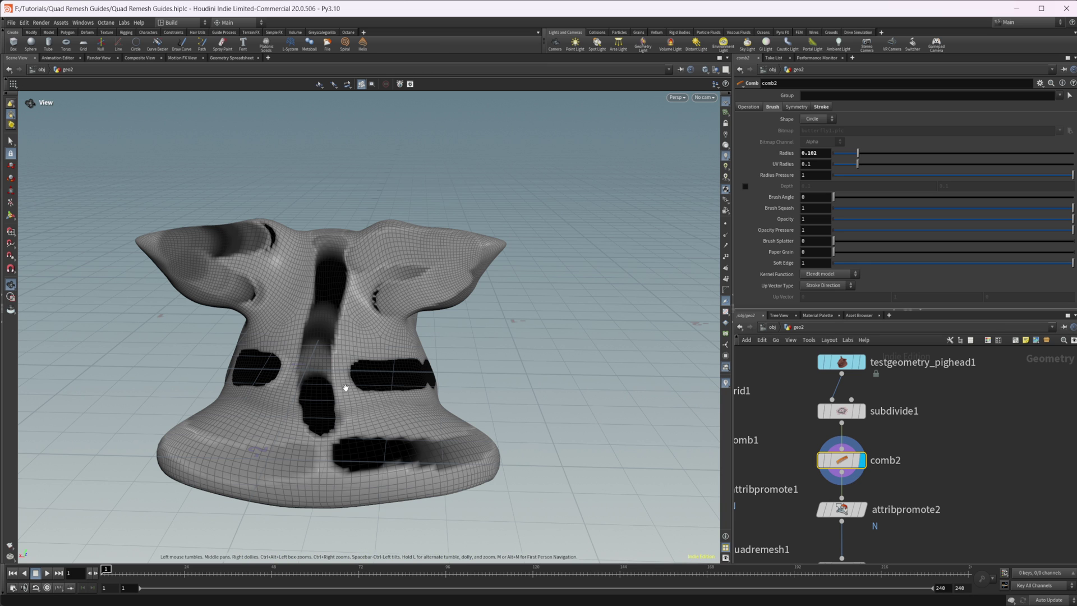
Display the second quad remesh node and check the remeshed pig head from the front and side.
drag(345, 387, 435, 373)
middle_drag(935, 503, 911, 403)
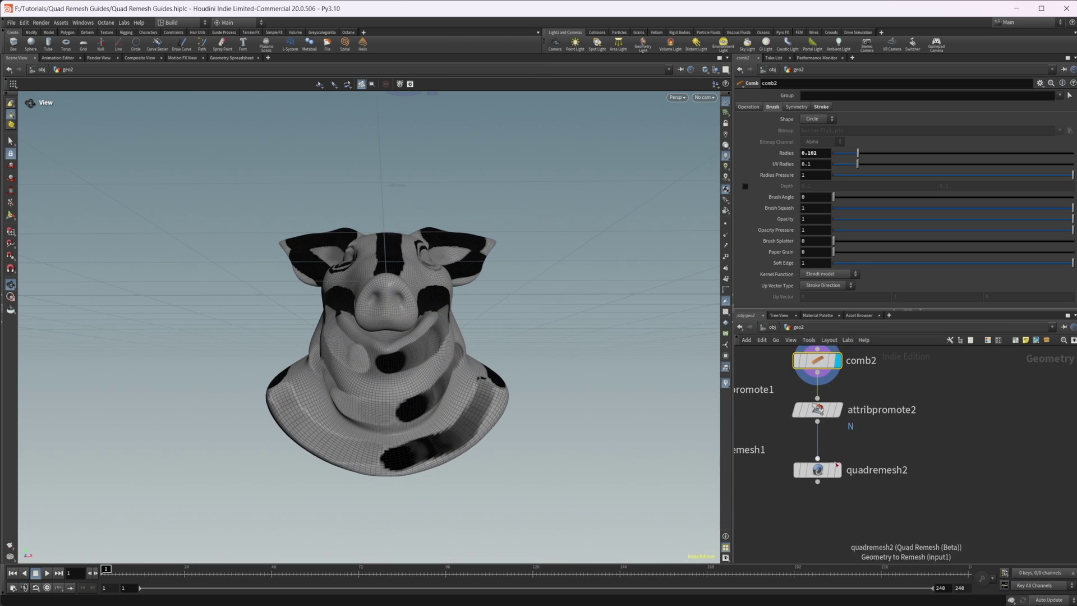
mouse_move(846, 458)
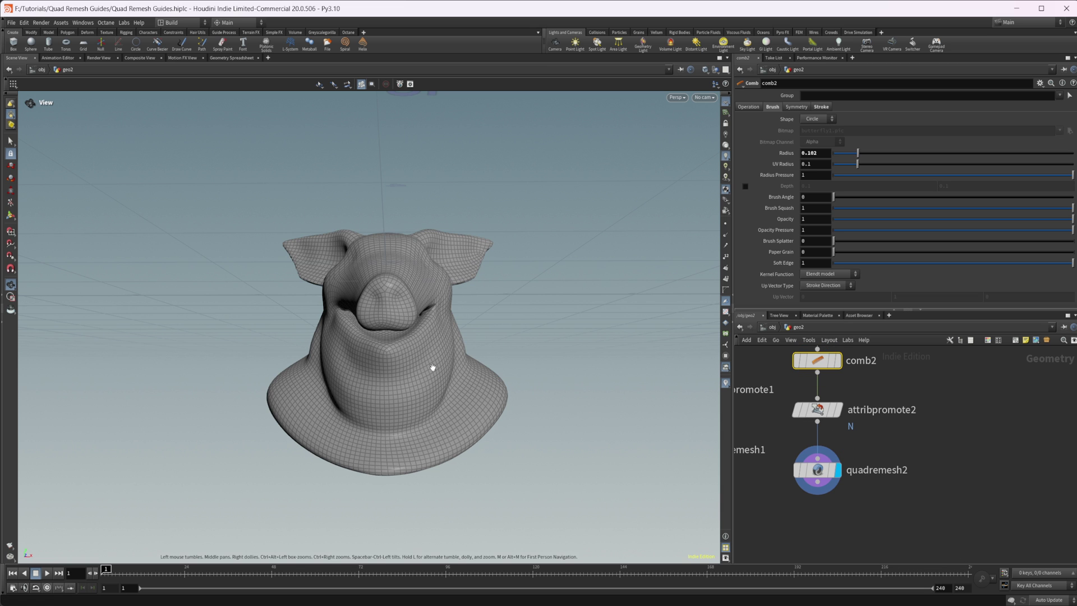
right_drag(402, 294, 505, 274)
drag(343, 281, 440, 393)
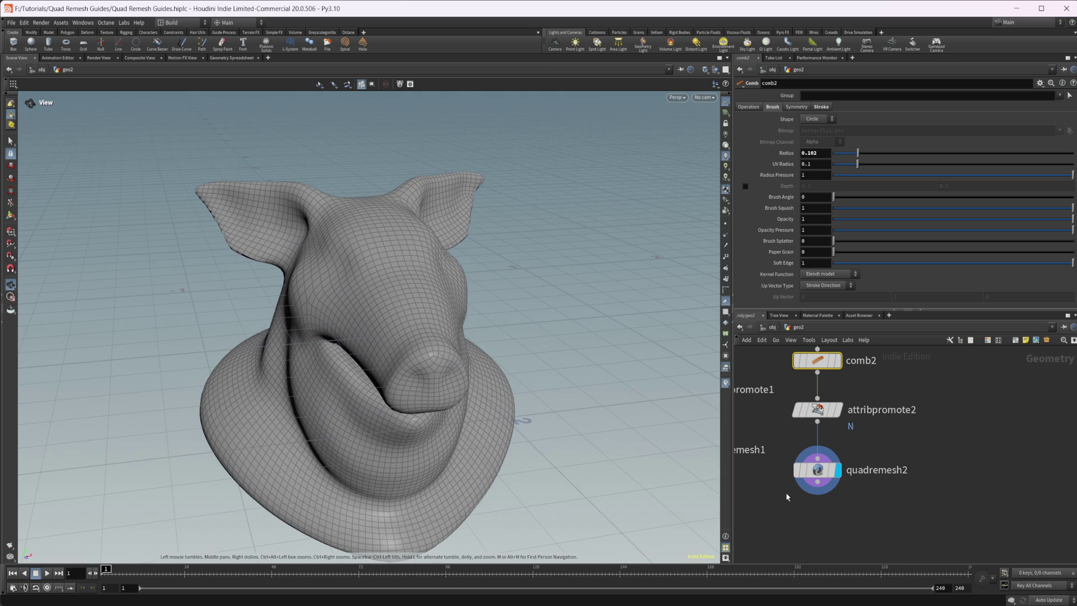
Set the second quad remesh's target quad count to 100000 and inspect the edge flow on the face.
click(815, 474)
click(748, 107)
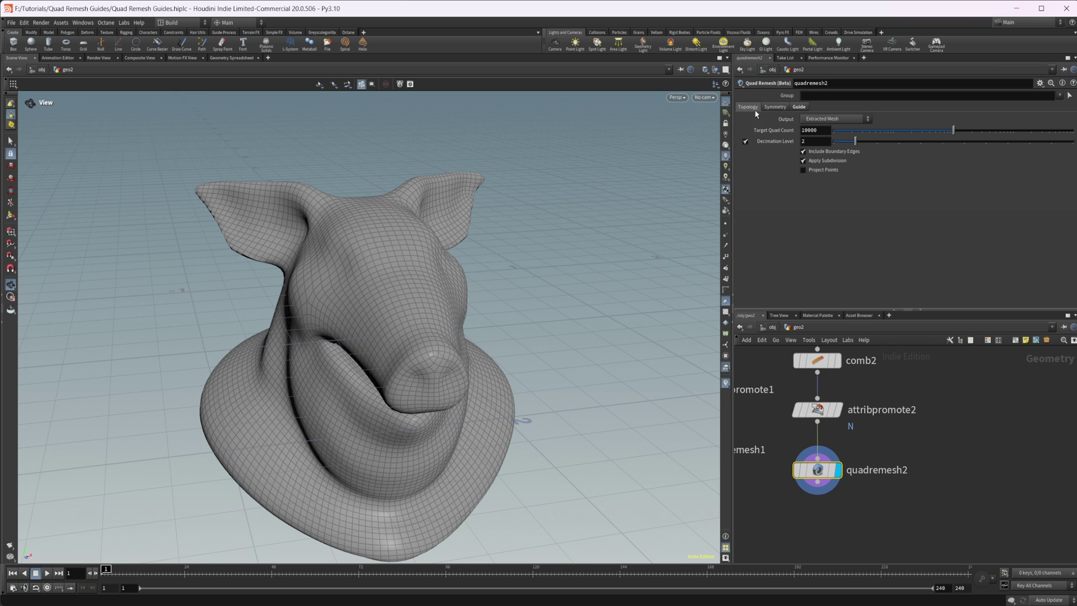
key(Return)
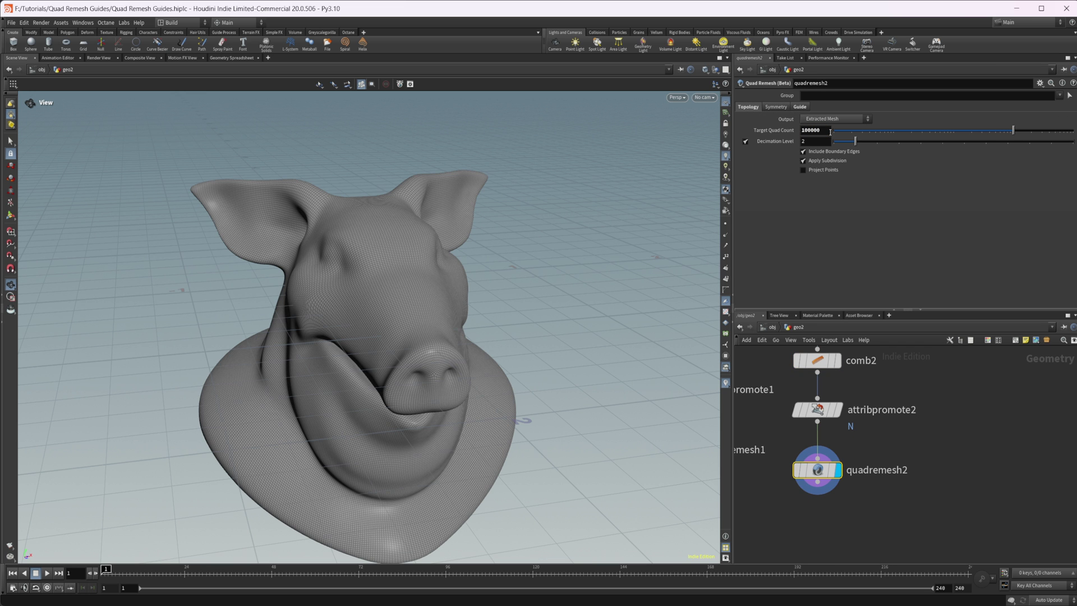
right_drag(365, 288, 507, 257)
drag(351, 340, 431, 316)
middle_drag(431, 316, 479, 269)
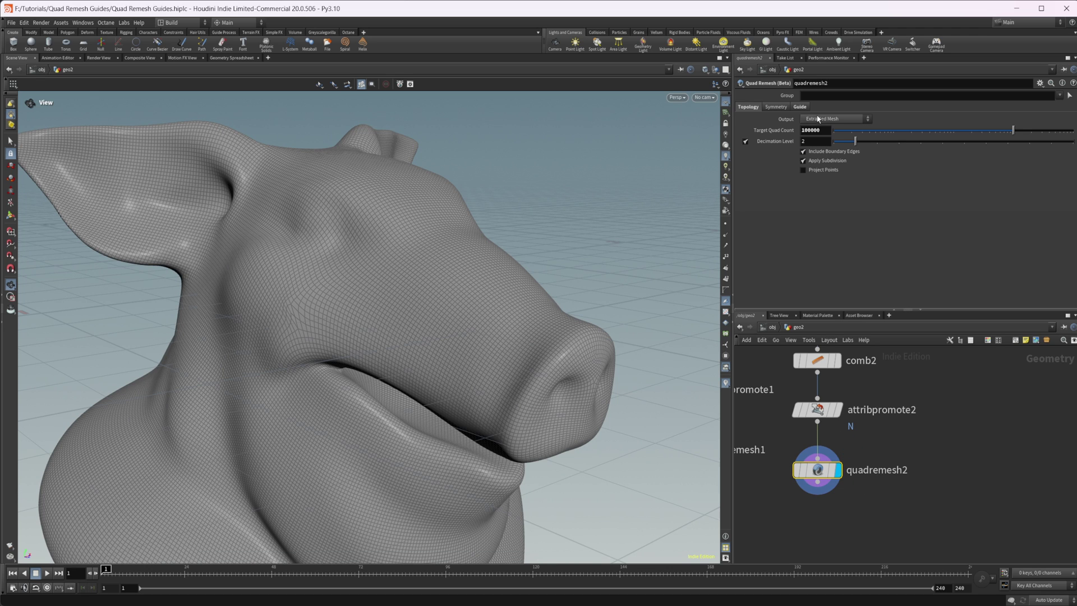
Set the guide weight to 0 and examine the unguided edge flow around the eyes, ears and neck.
click(800, 107)
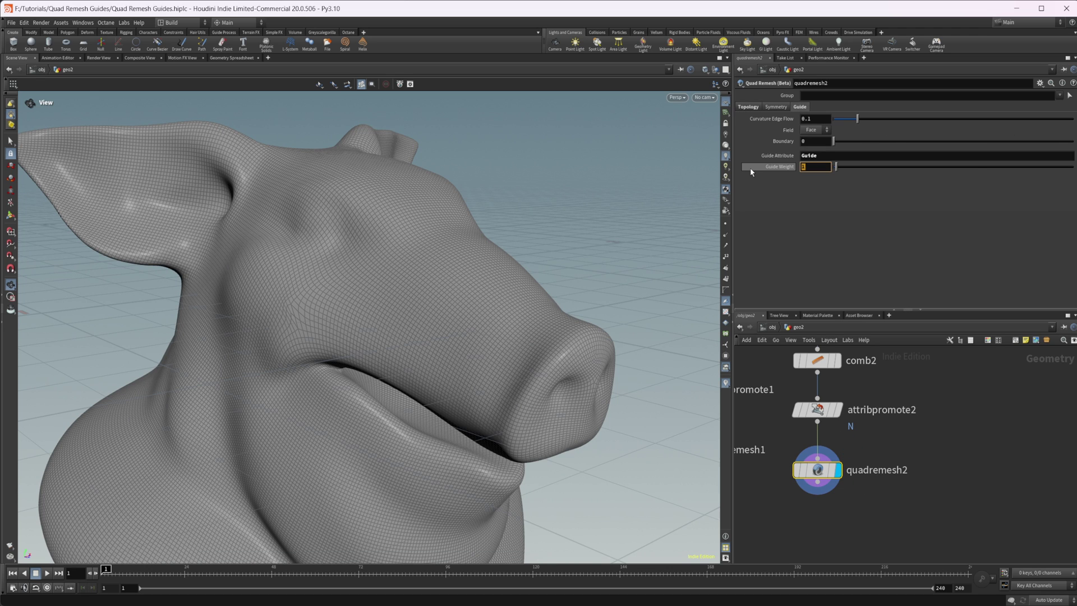
text(0)
key(Return)
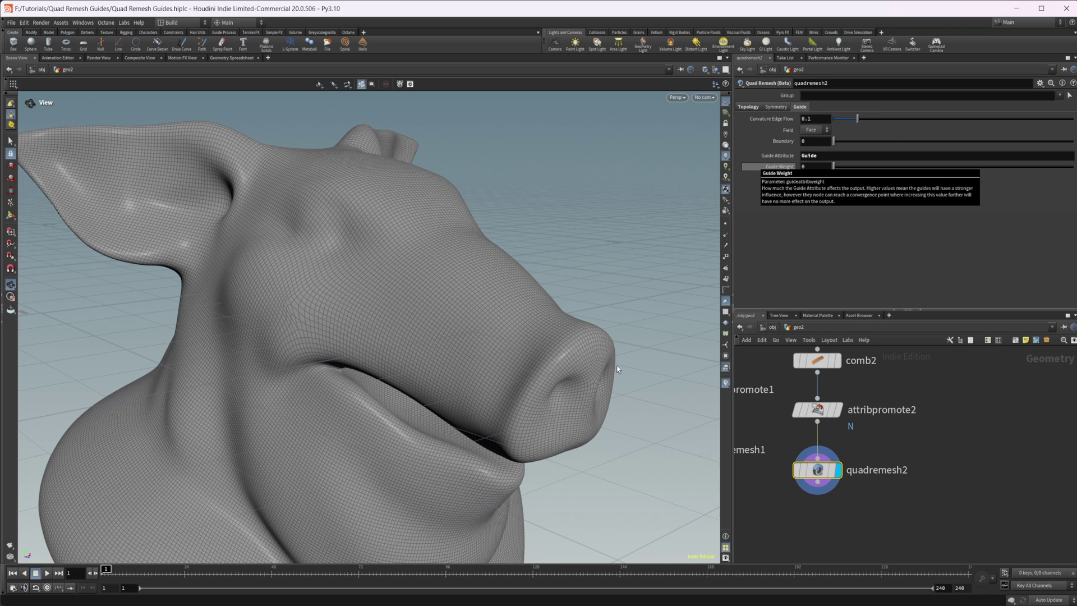
drag(413, 305, 278, 212)
drag(325, 253, 97, 296)
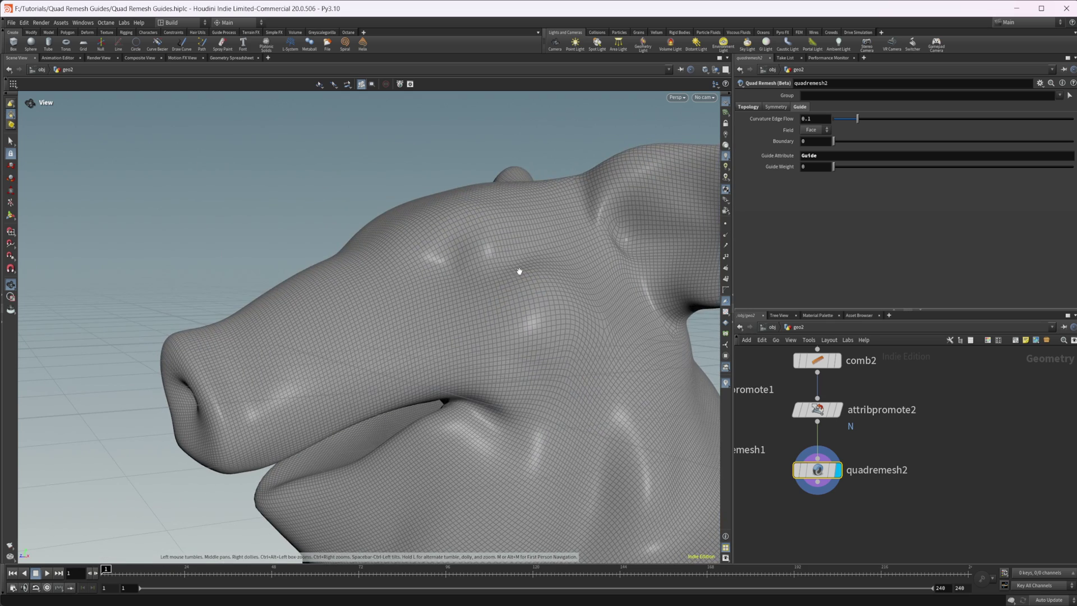
drag(518, 272, 438, 270)
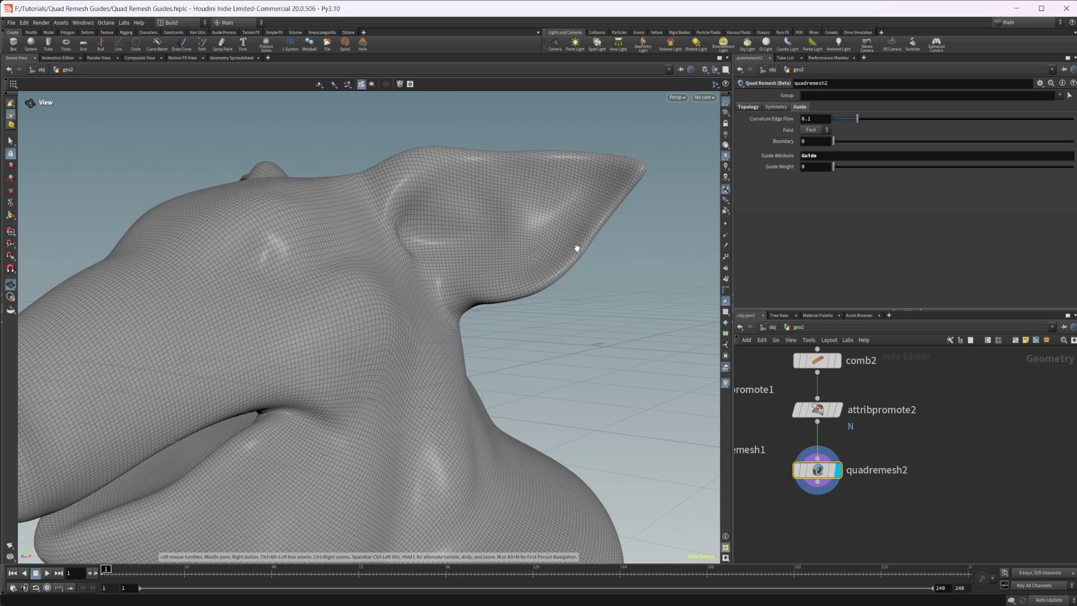
drag(418, 341, 280, 351)
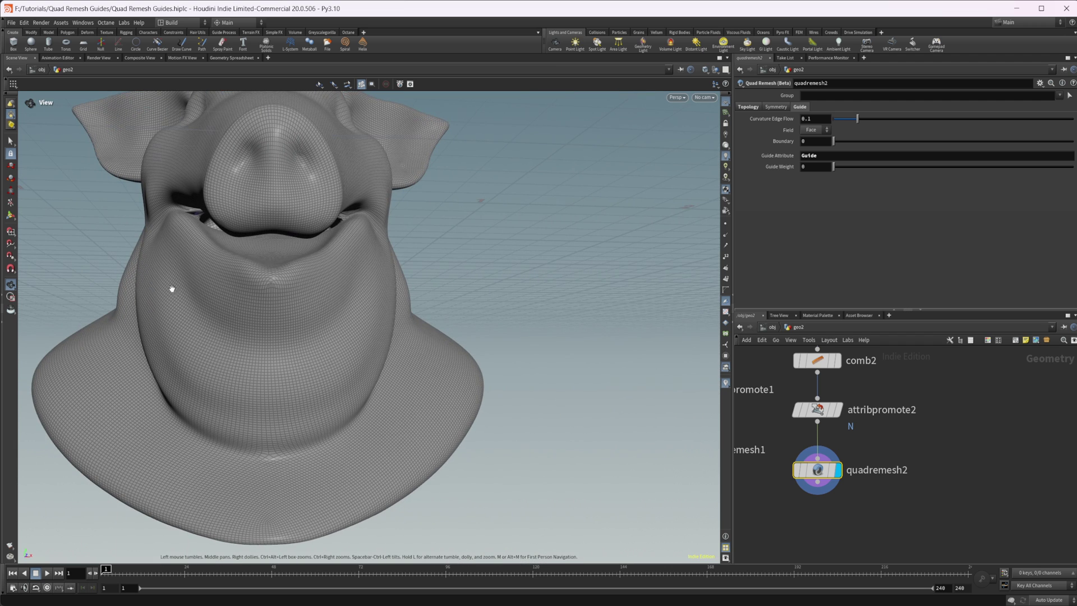
Set the second quad remesh's guide weight back to 1.
drag(811, 167, 761, 163)
text(1)
key(Return)
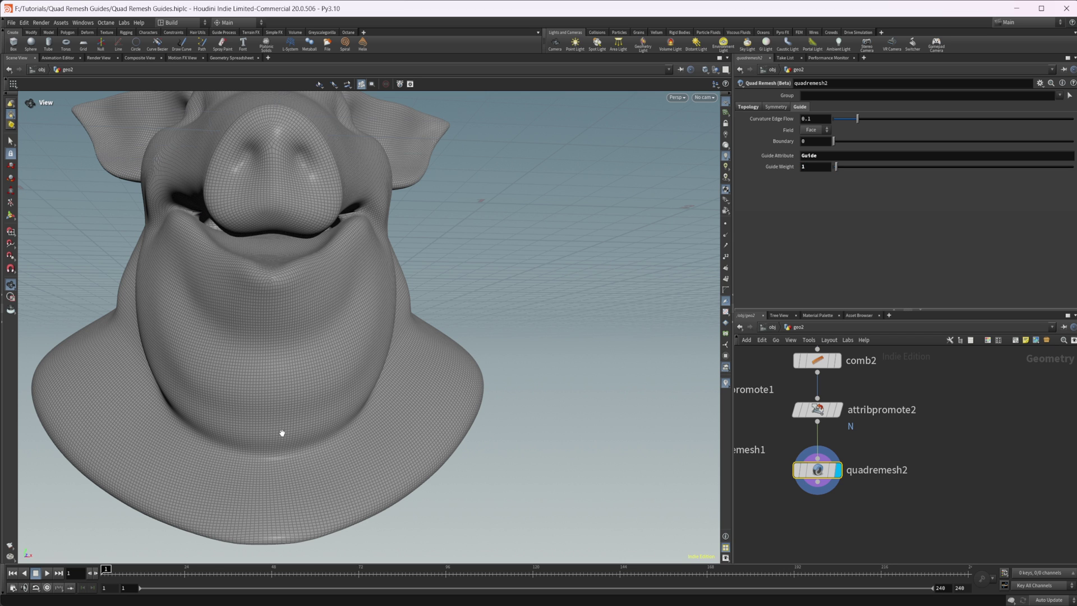
Examine the guided edge flow on the pig head's chin, neck base, eye, ear and the back of the head.
drag(282, 433, 365, 453)
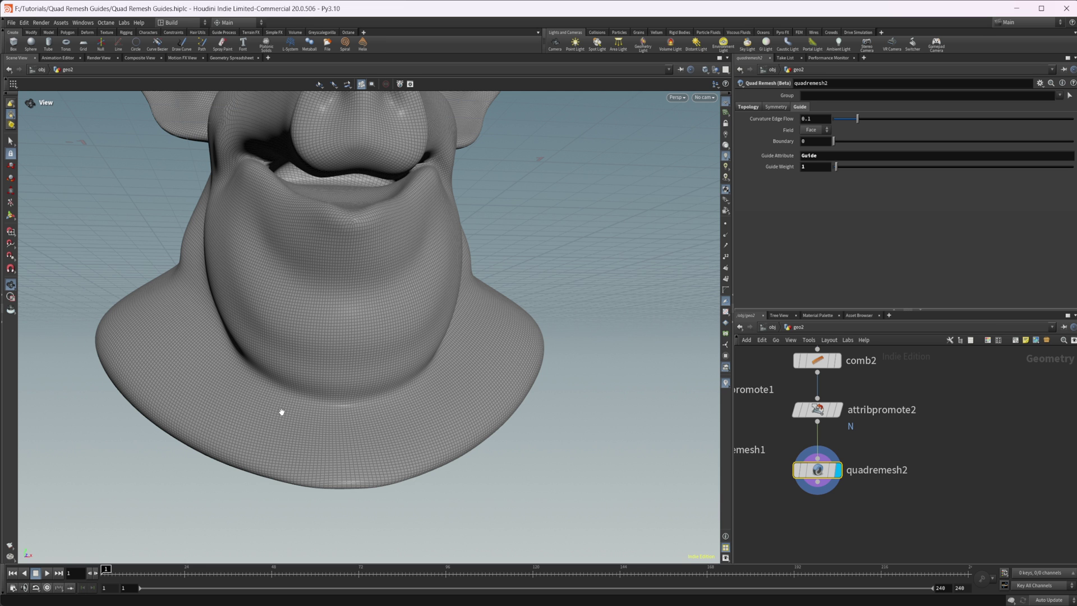
drag(262, 407, 235, 457)
drag(292, 387, 365, 336)
middle_drag(387, 236, 401, 311)
scroll(403, 307, up, 3)
drag(404, 305, 282, 319)
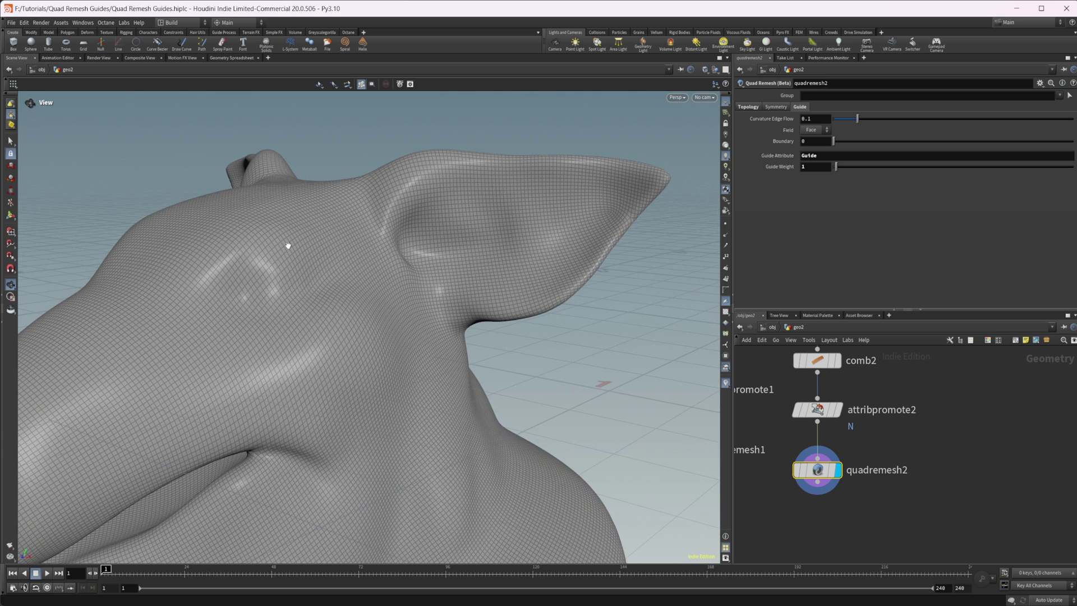
drag(251, 331, 368, 290)
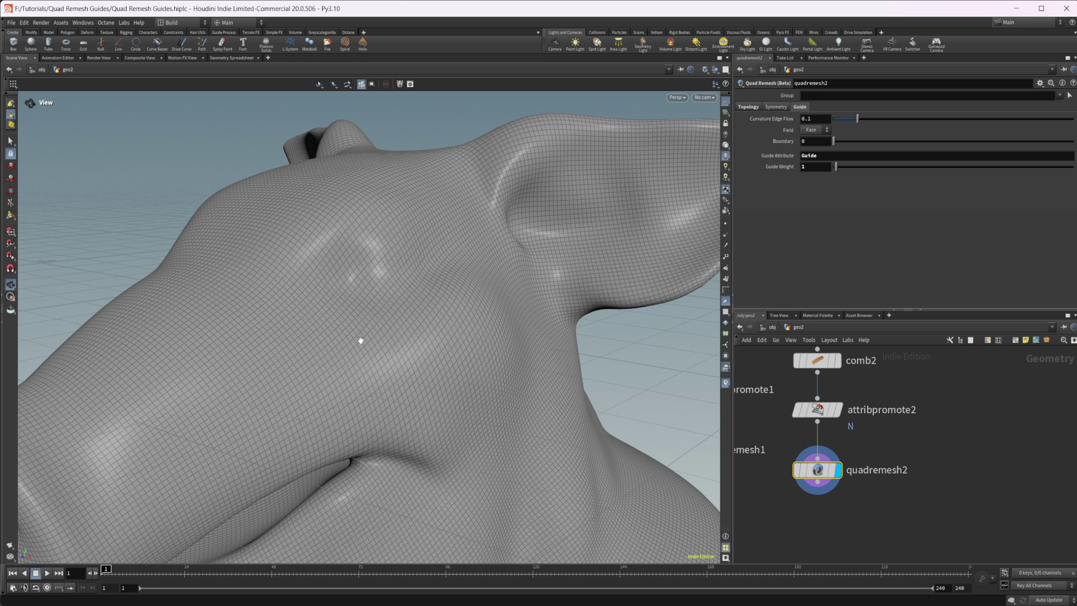
drag(351, 379, 310, 342)
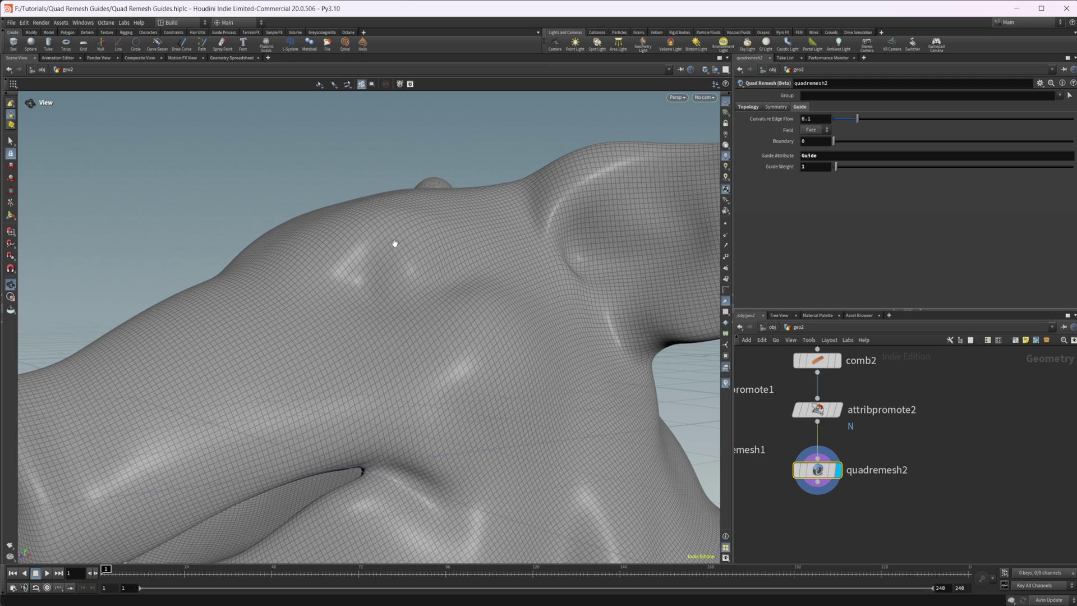
drag(407, 297, 405, 328)
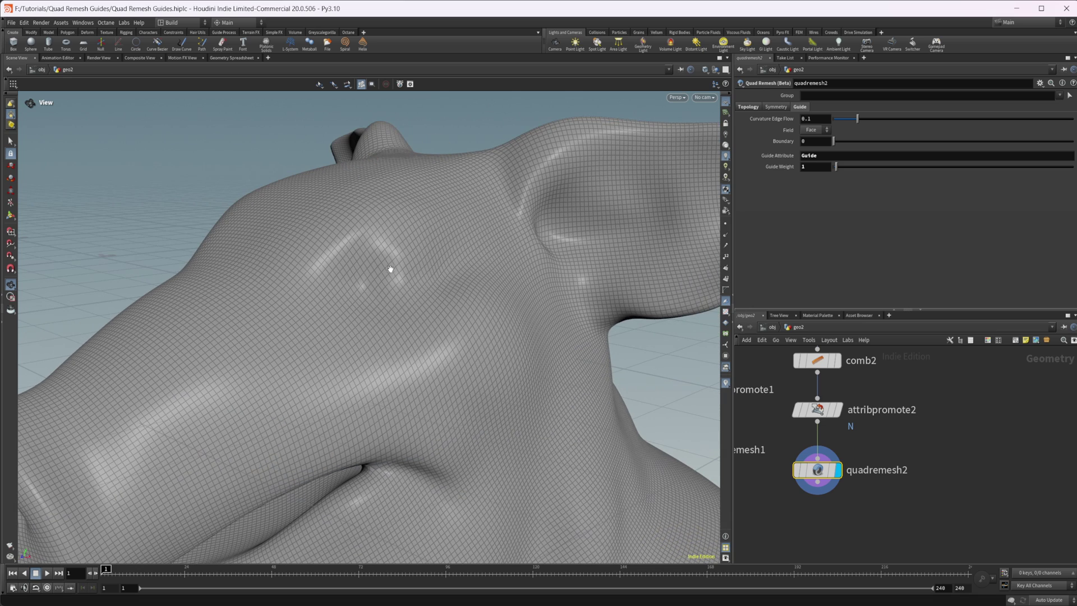
drag(360, 298, 232, 323)
drag(294, 285, 399, 253)
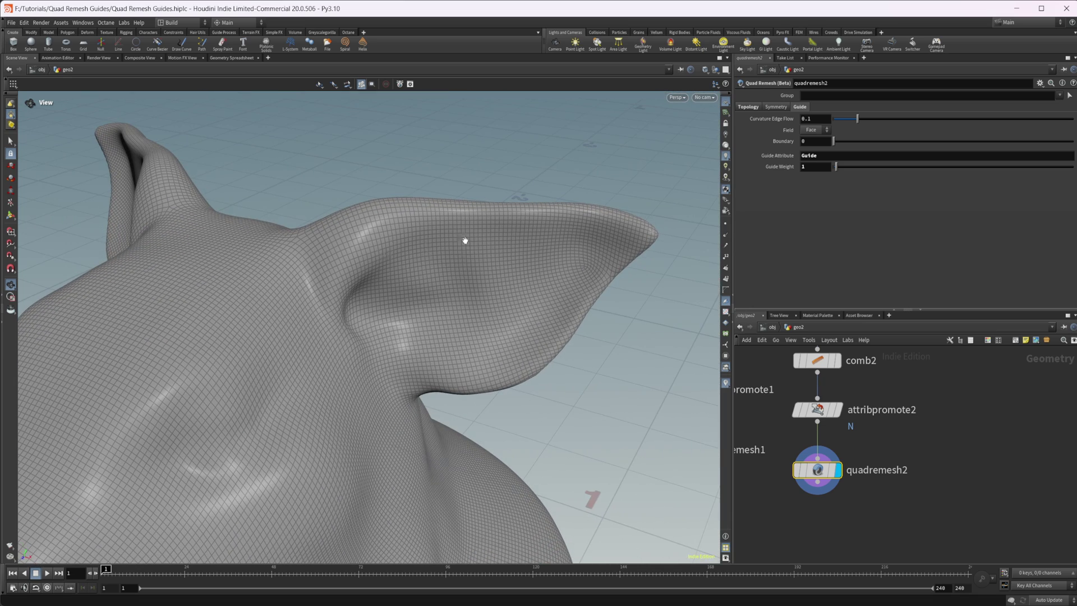
drag(242, 300, 467, 376)
drag(366, 375, 376, 410)
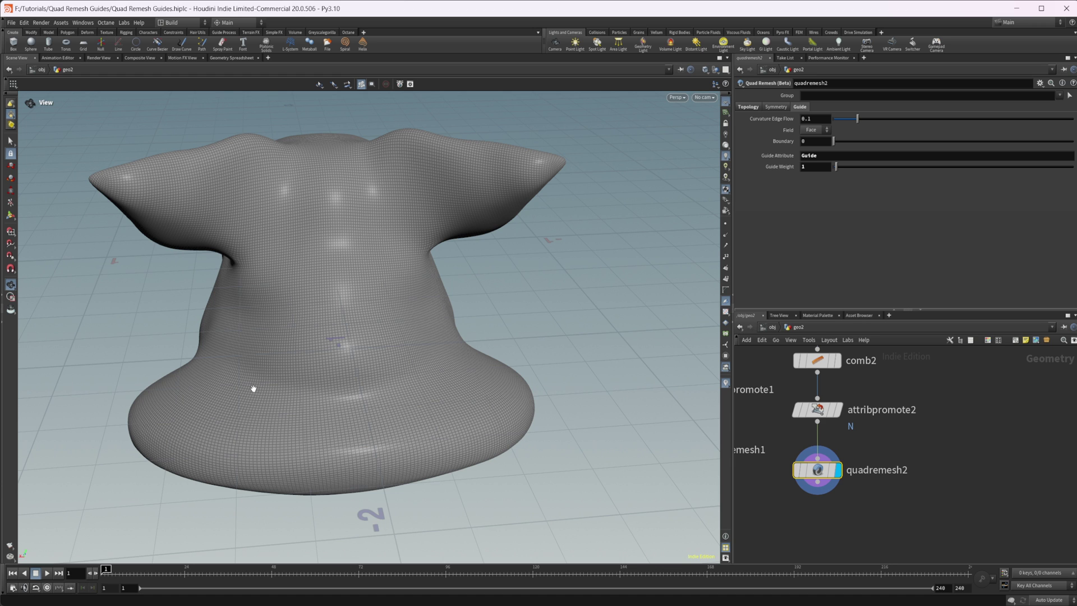
drag(513, 396, 514, 432)
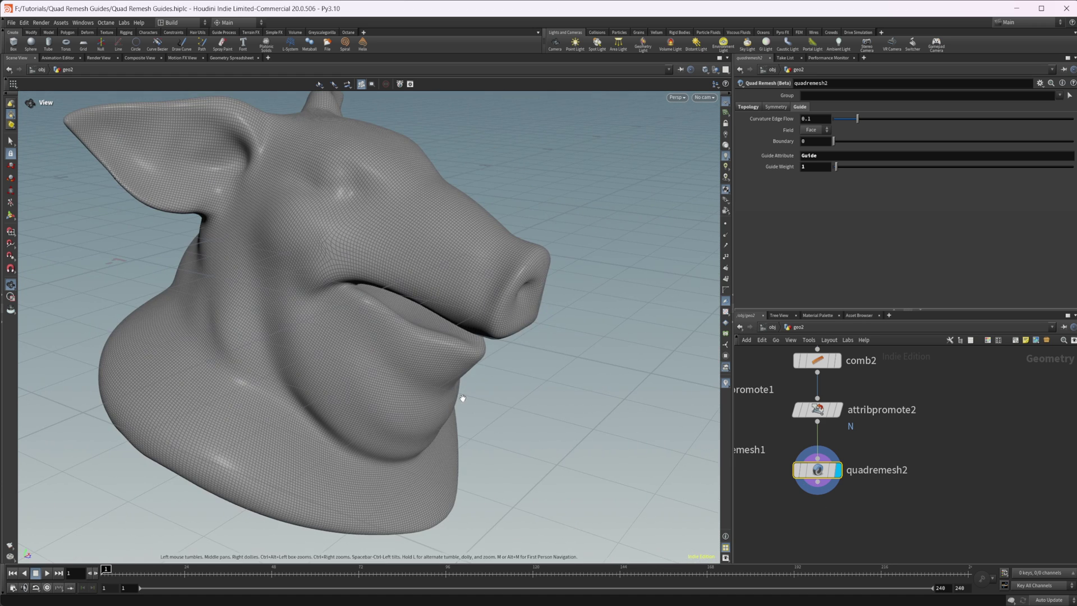
Switch the displayed object from geo2 to geo1 at the object level and open geo1's network.
scroll(827, 435, down, 3)
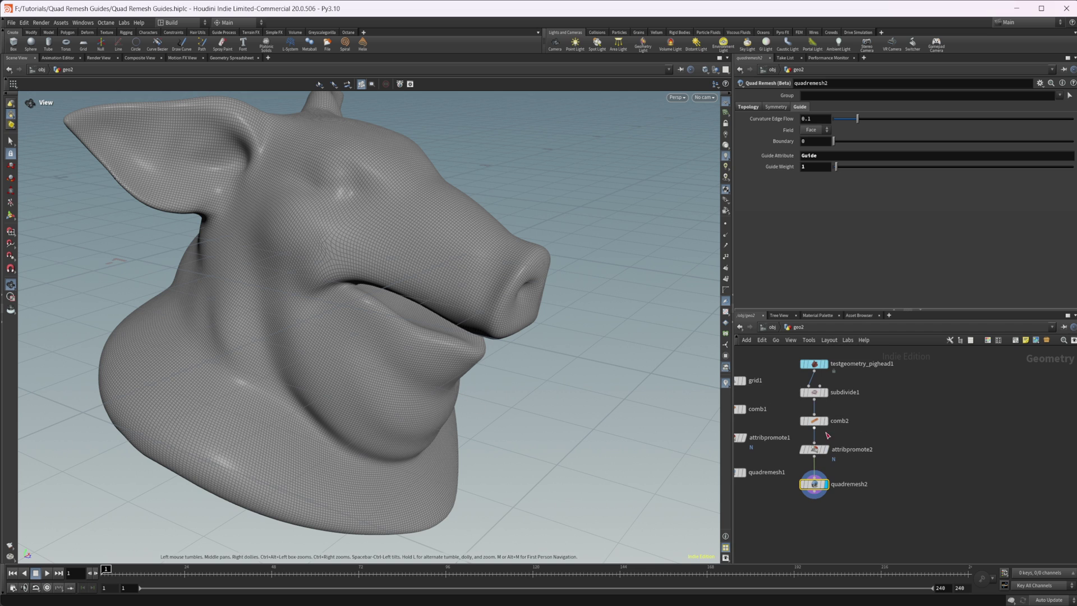
click(772, 328)
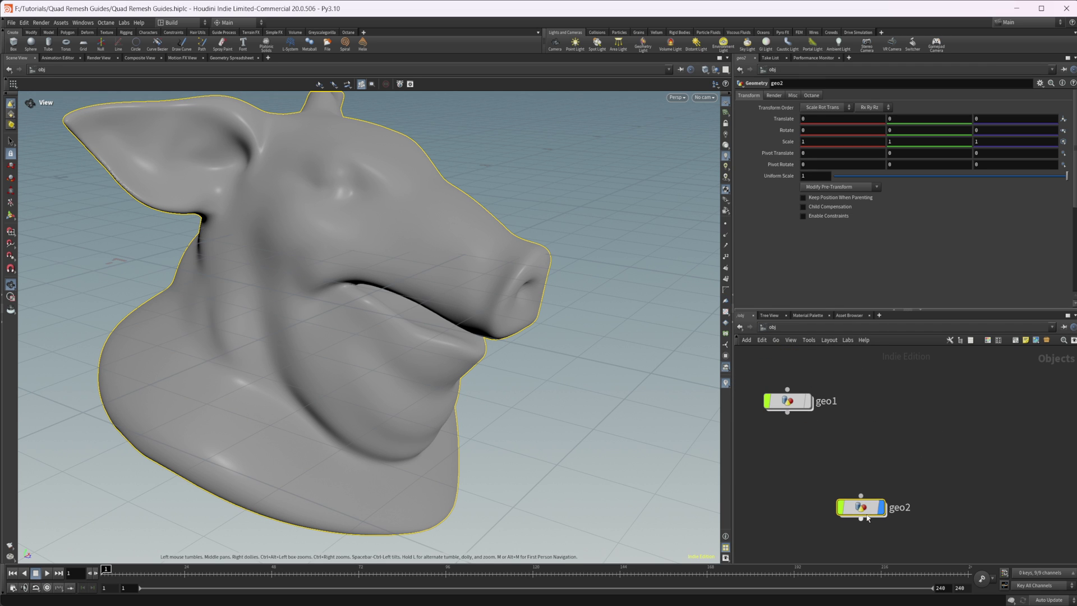
click(880, 507)
click(805, 400)
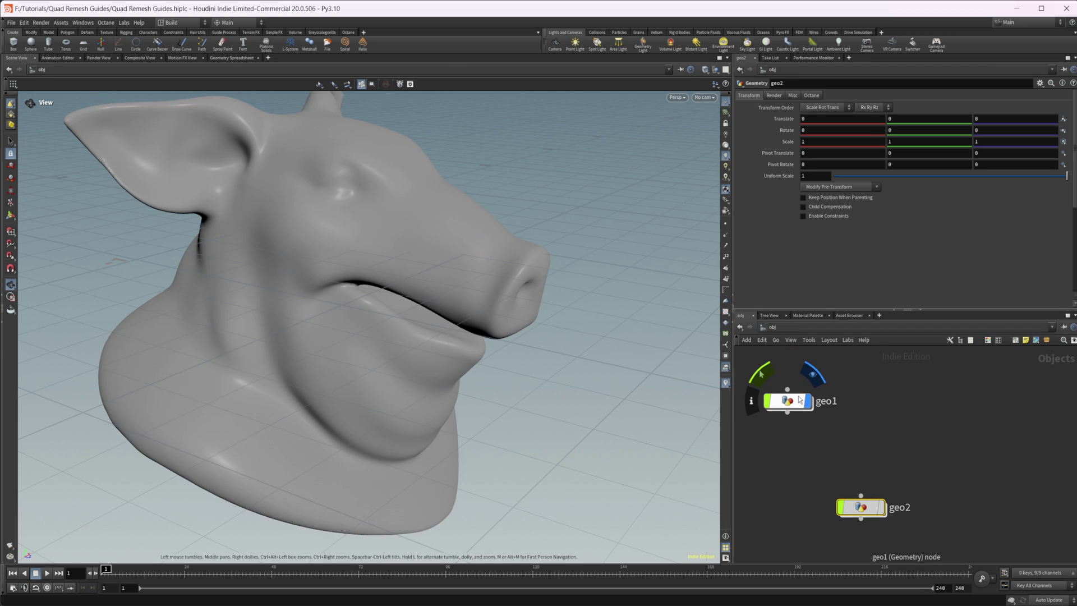
double_click(799, 399)
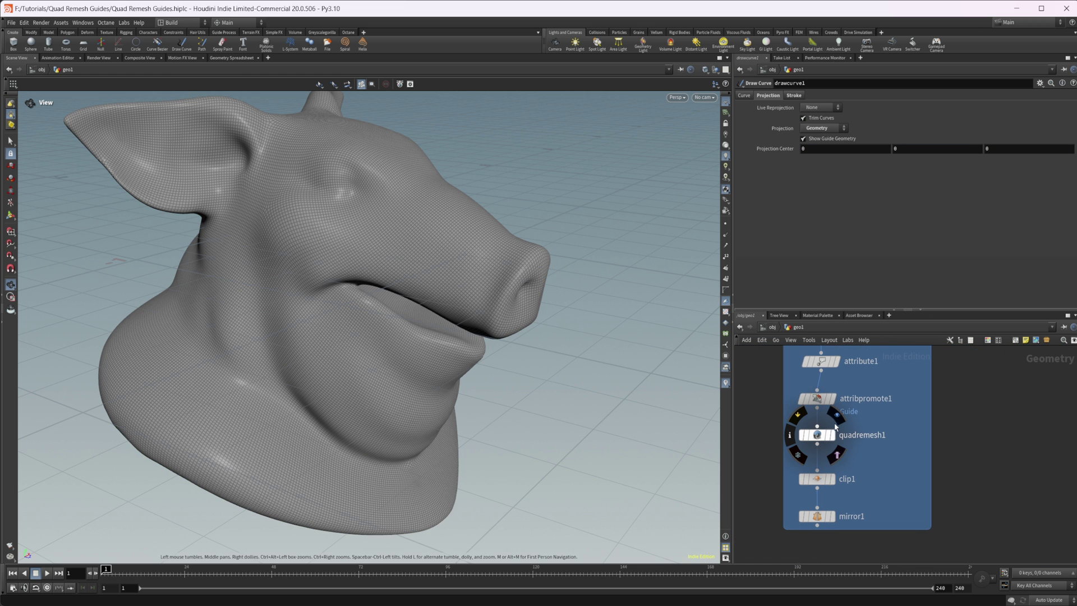
Display geo1's quadremesh1 node and inspect the edge flow on the pig's face and around its eye.
click(836, 424)
drag(435, 333, 690, 394)
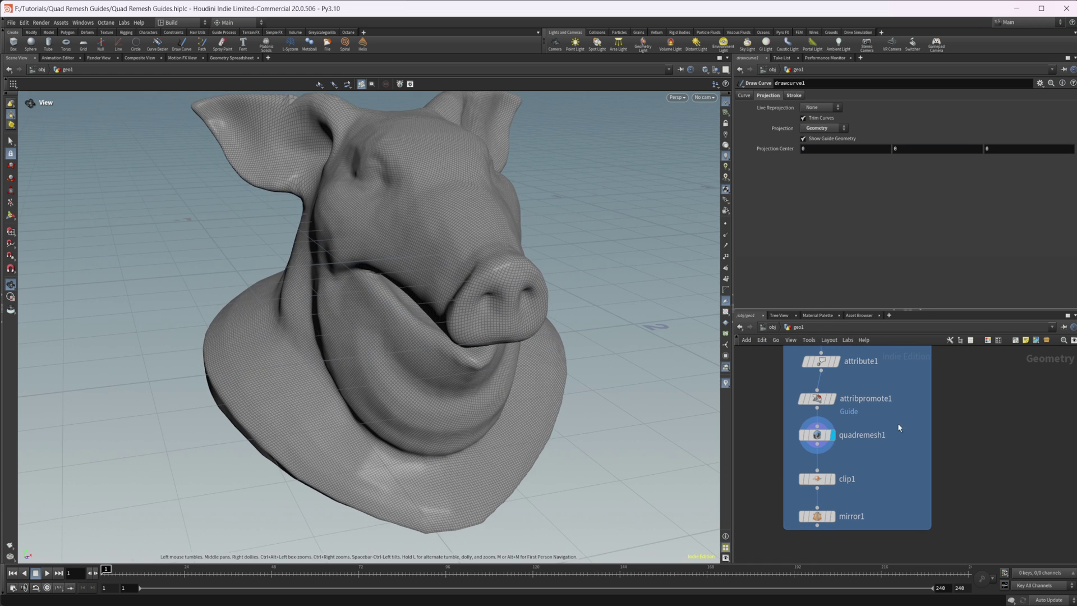
drag(461, 315, 382, 263)
middle_drag(412, 247, 473, 308)
right_drag(473, 308, 540, 283)
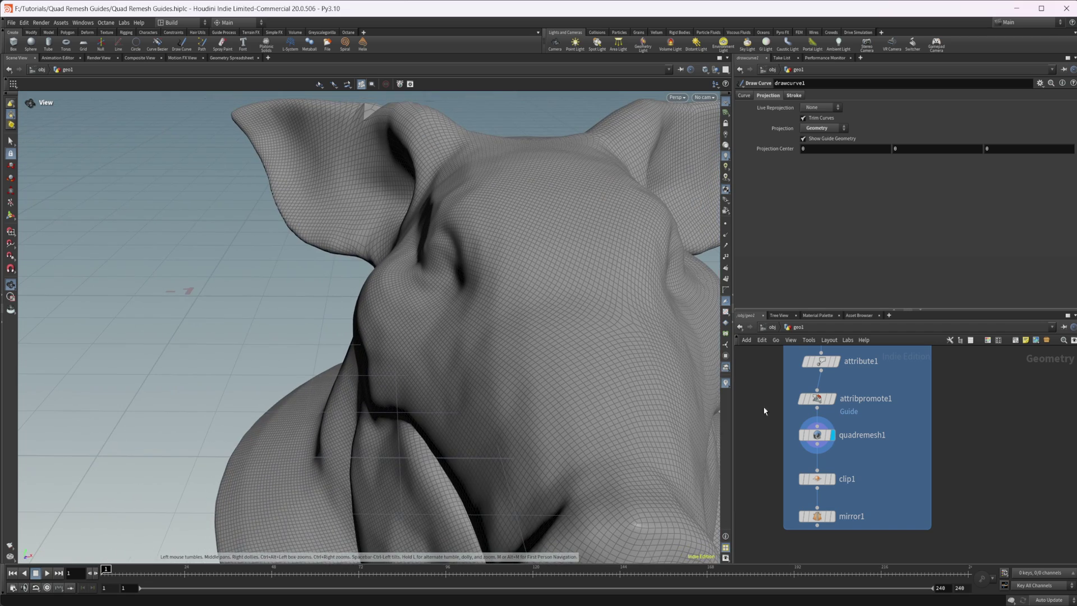
Display the drawcurve1 node in the Attribute Transfer group and view the guide curves drawn around the eyes.
middle_drag(892, 370, 888, 516)
middle_drag(902, 438, 931, 558)
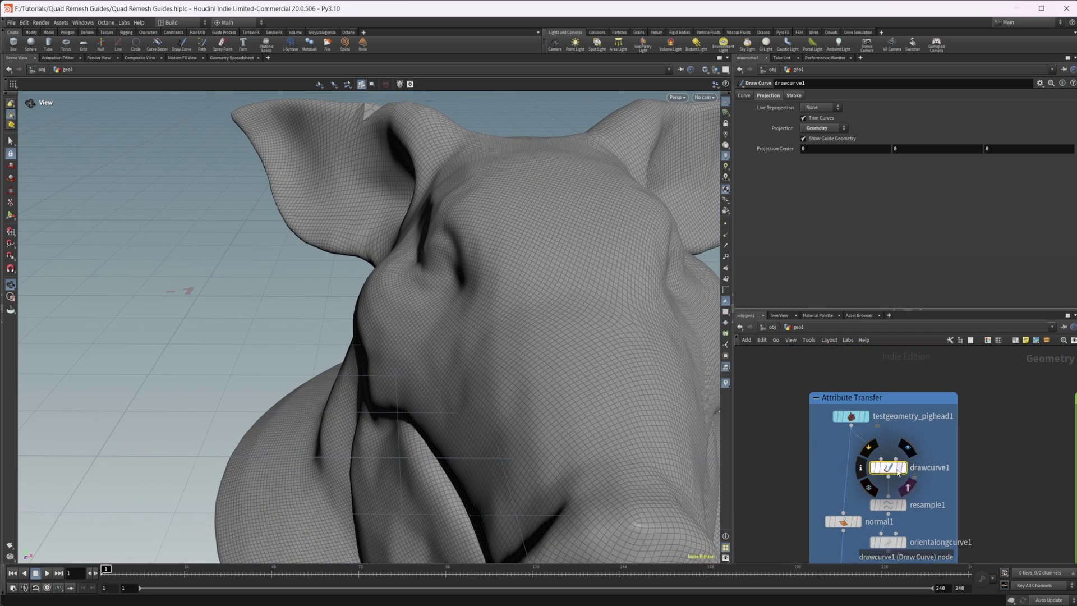
click(908, 448)
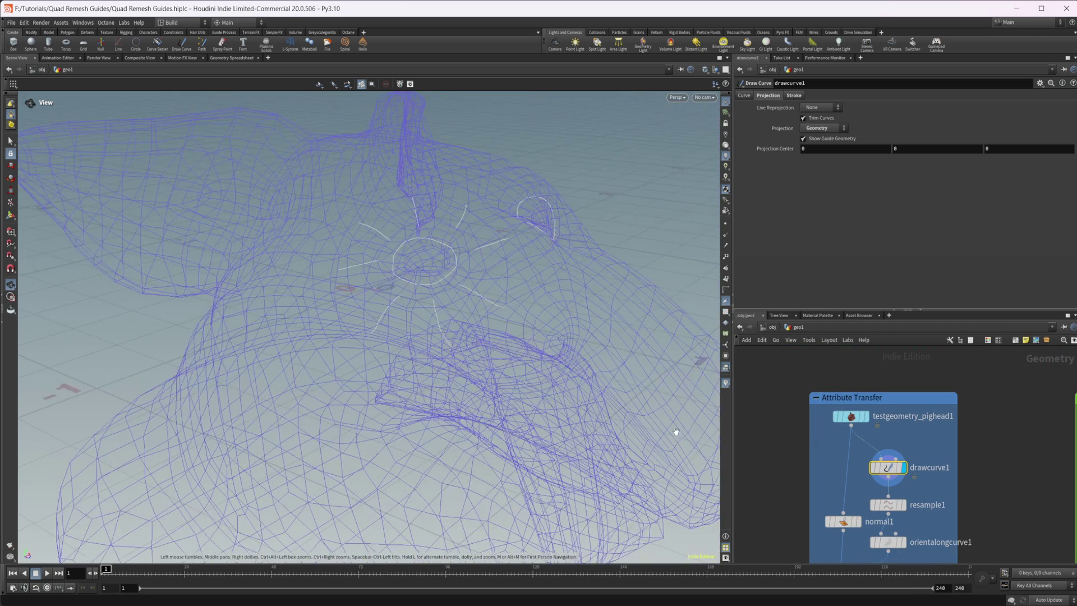
drag(512, 323, 314, 297)
Display geo1's quadremesh1 node again and examine how the edges flow around the eye.
middle_drag(992, 524, 979, 362)
middle_drag(890, 553, 902, 454)
click(865, 431)
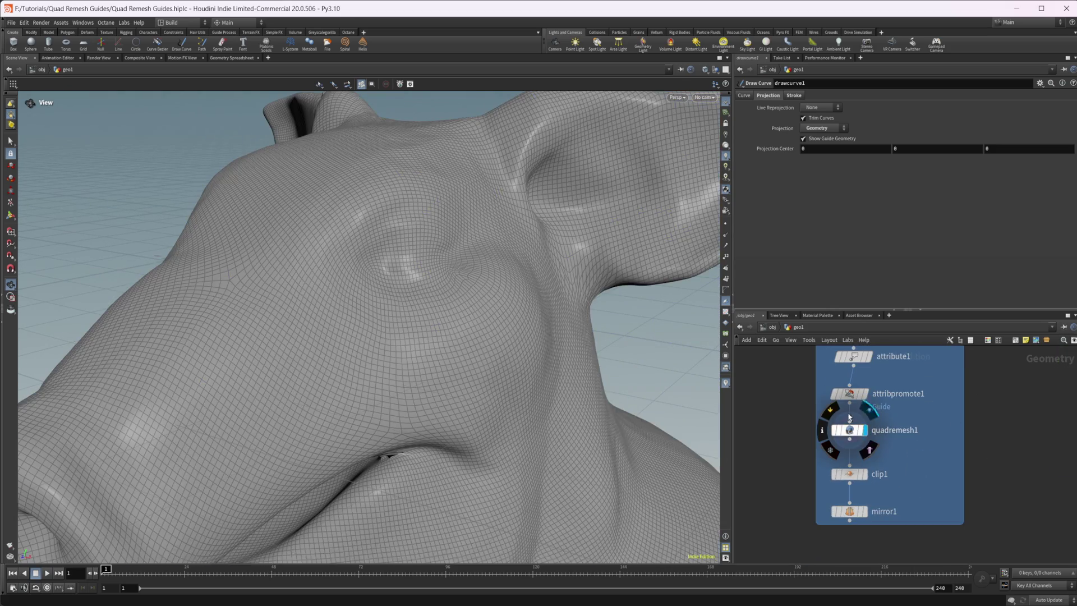
drag(444, 253, 239, 292)
drag(529, 342, 400, 350)
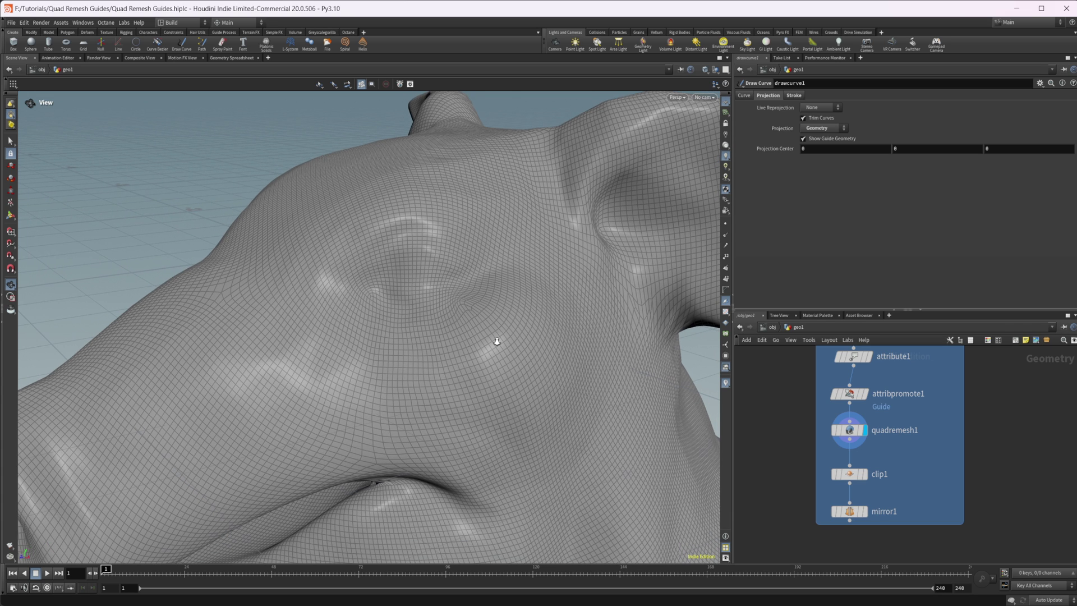
Return to the object level, show geo2 instead of geo1 and open geo2's network.
click(770, 328)
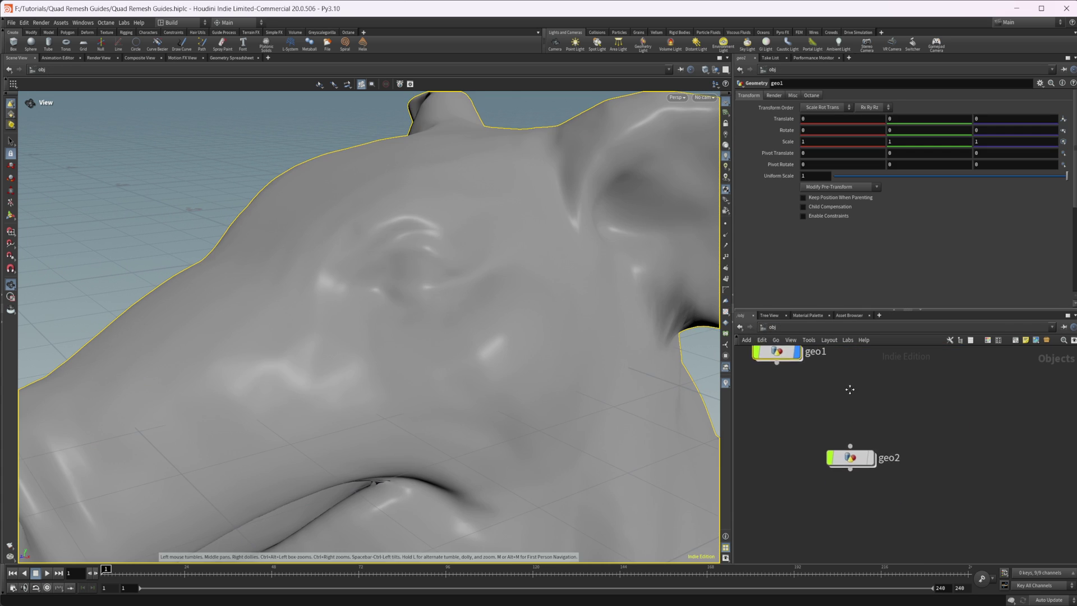
click(877, 433)
middle_drag(773, 377, 781, 418)
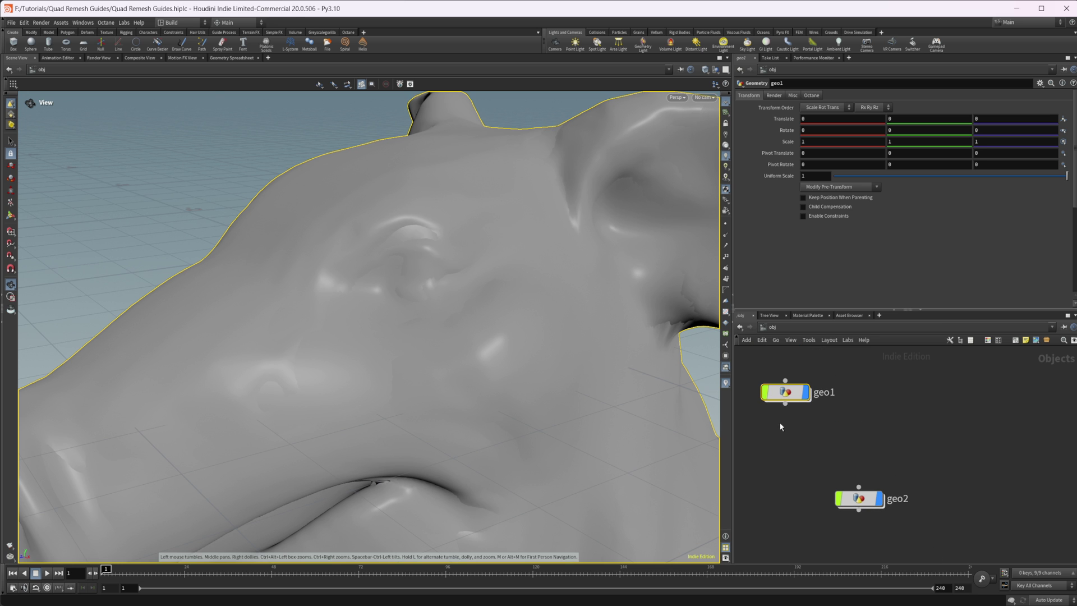
mouse_move(794, 389)
click(811, 367)
double_click(859, 499)
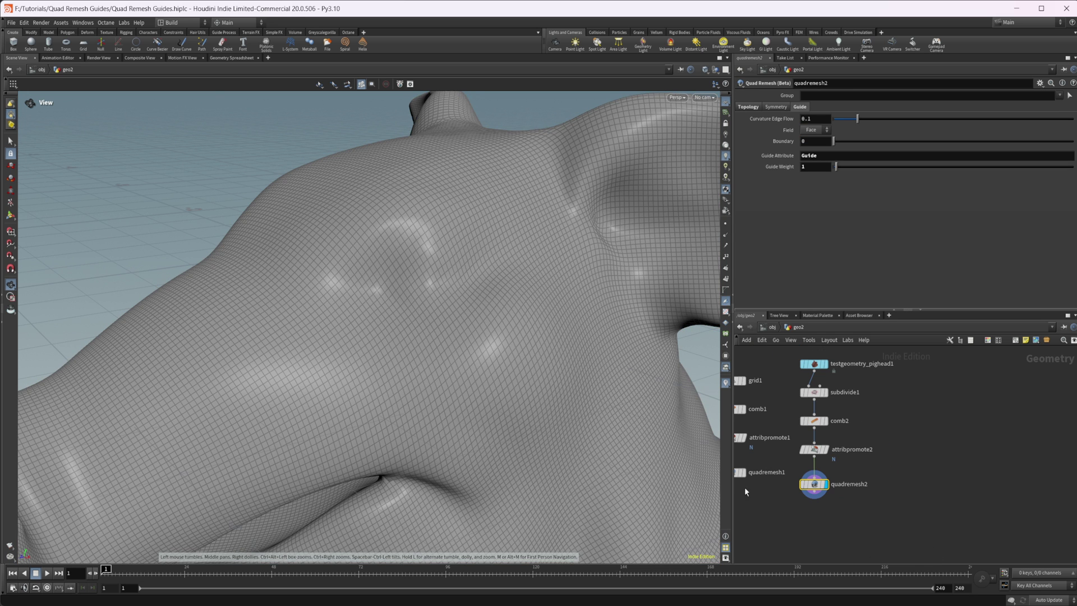
Inspect geo2's comb-guided remesh of the pig head from the front and both sides.
drag(678, 473, 477, 369)
middle_drag(843, 440, 874, 441)
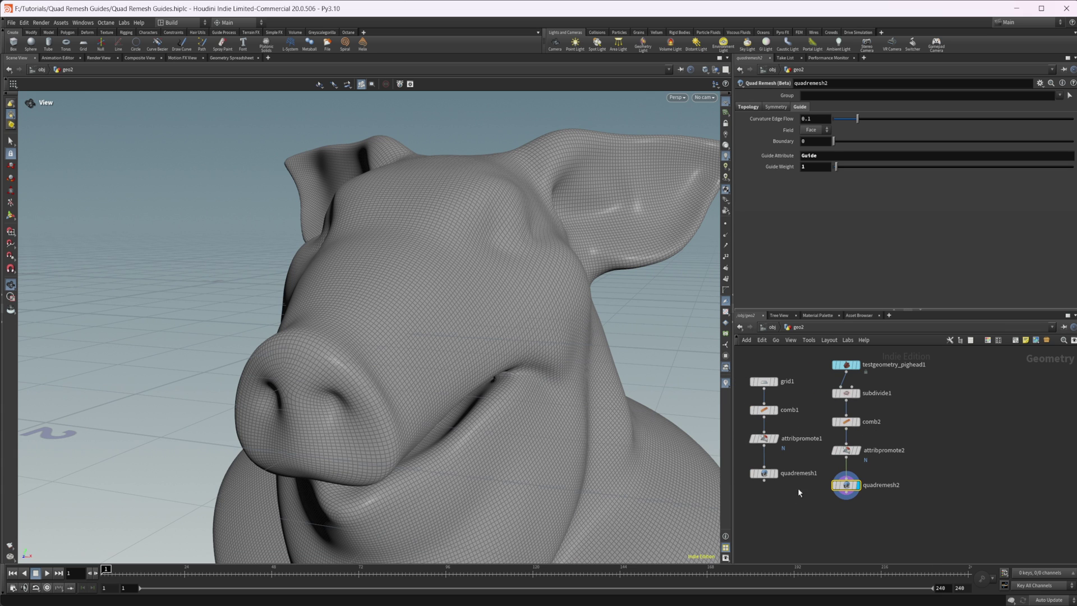
drag(522, 365, 431, 362)
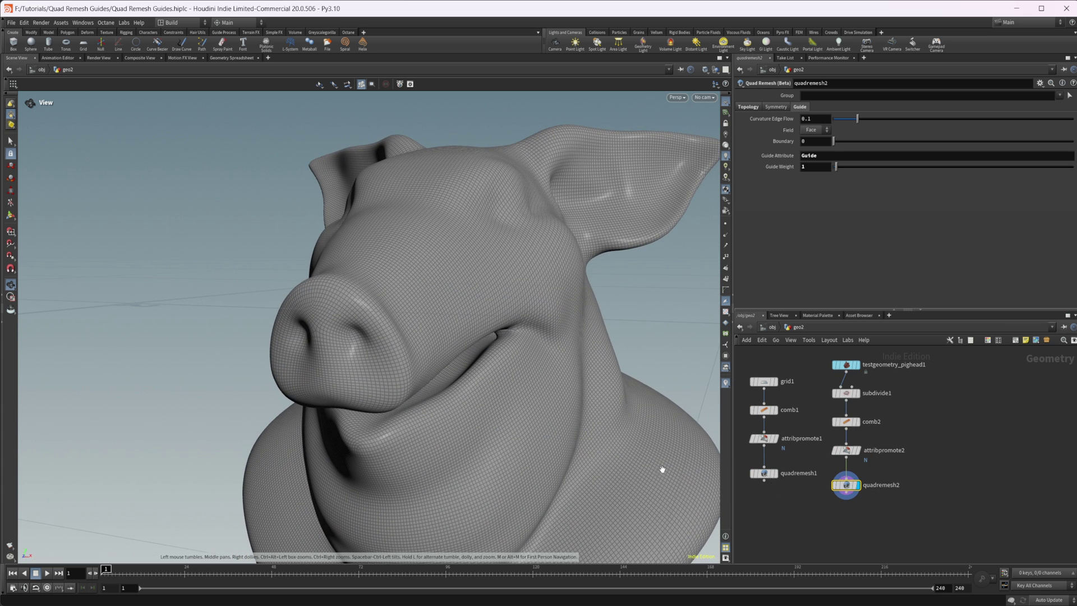
drag(567, 464, 474, 386)
scroll(354, 419, down, 2)
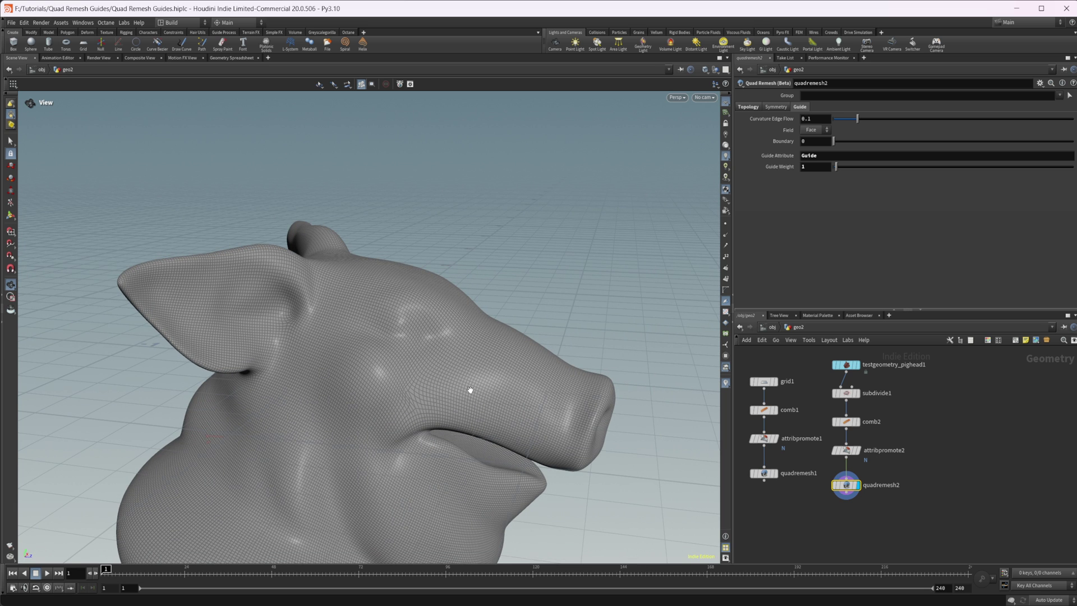
drag(428, 396, 380, 384)
drag(447, 385, 360, 359)
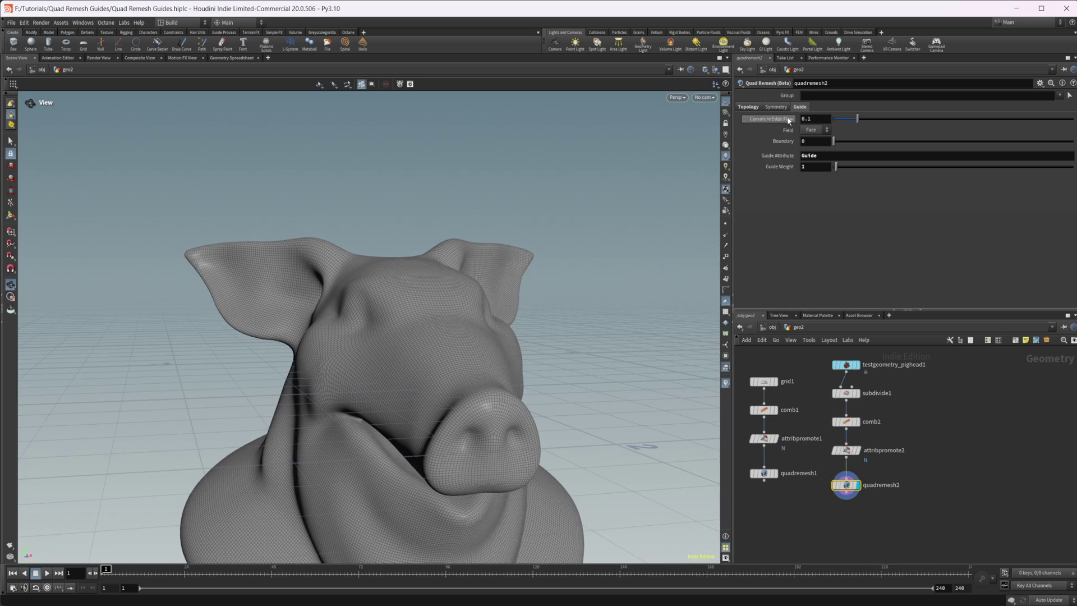
Turn off the X symmetry direction on quadremesh2 and examine the remeshed snout, cheek and ear.
click(776, 106)
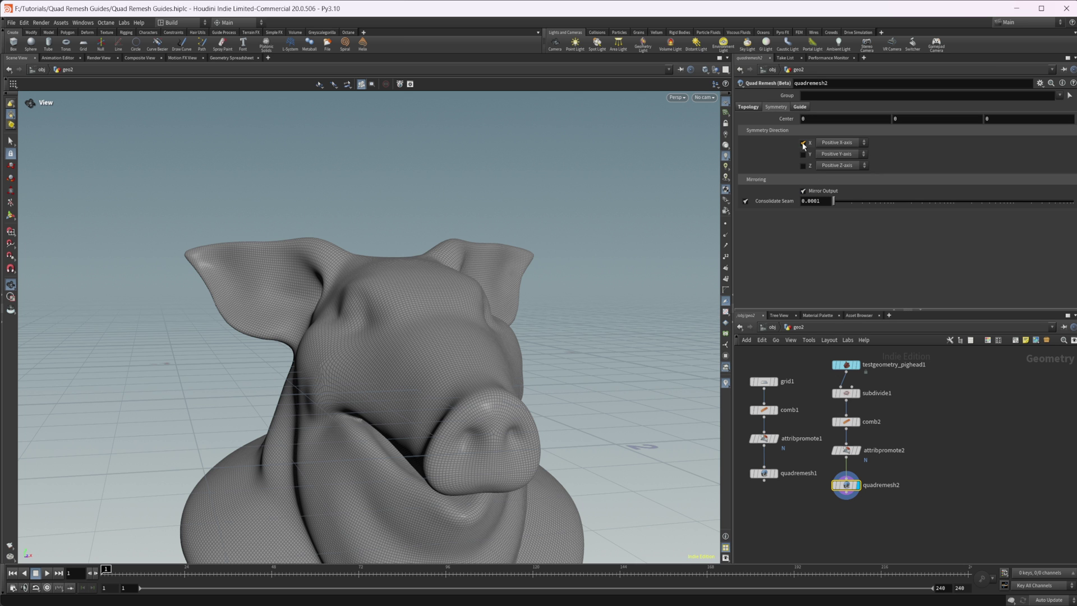
drag(431, 399, 132, 431)
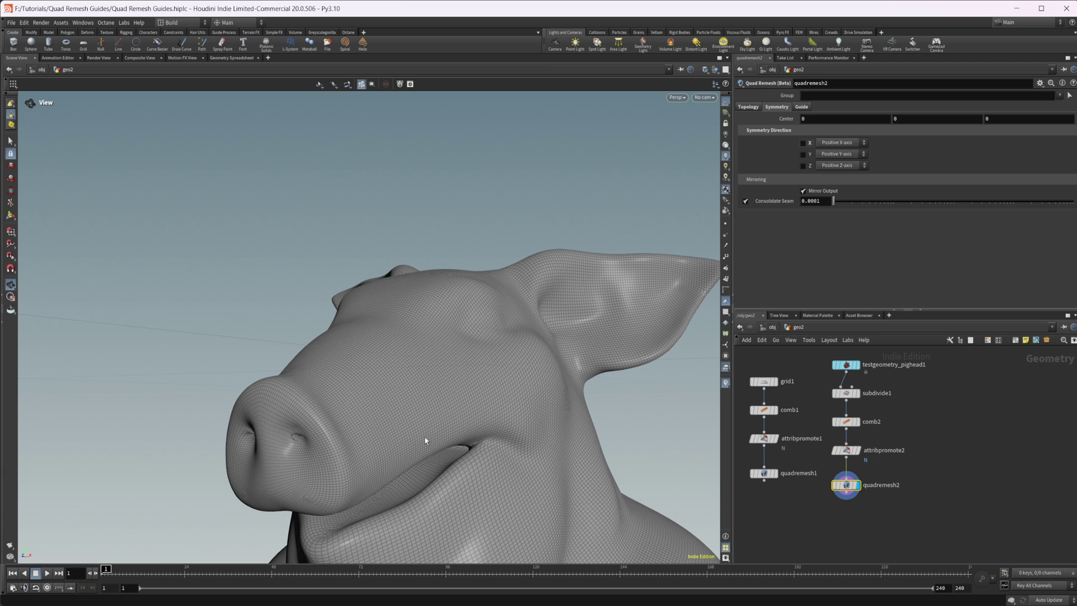
drag(431, 461, 512, 423)
drag(151, 419, 172, 442)
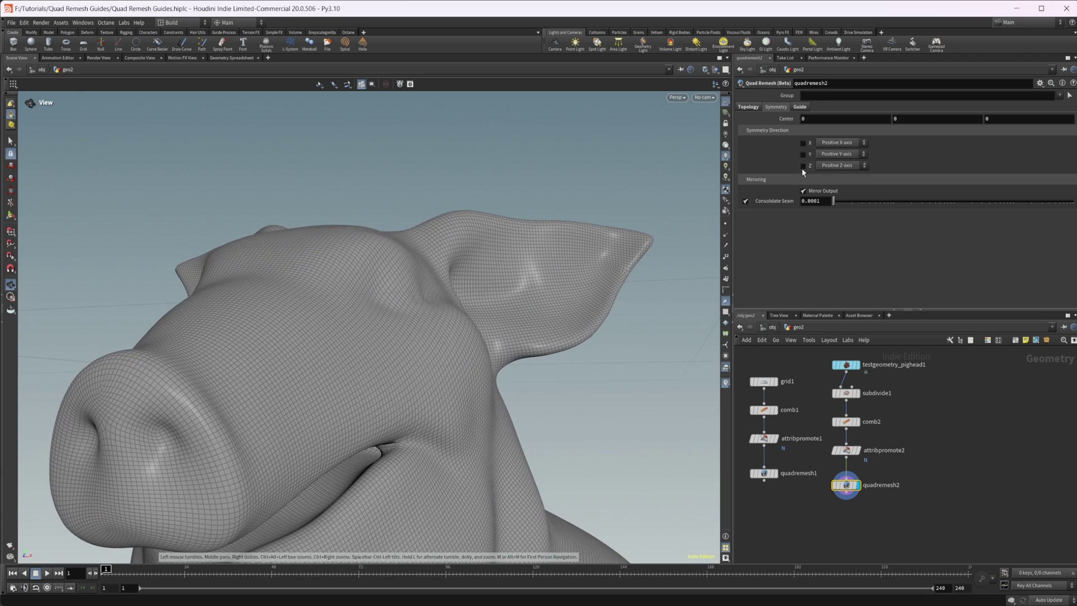
Enable the X symmetry direction on quadremesh2 and check the edge flow along the side of the head and neck.
click(803, 143)
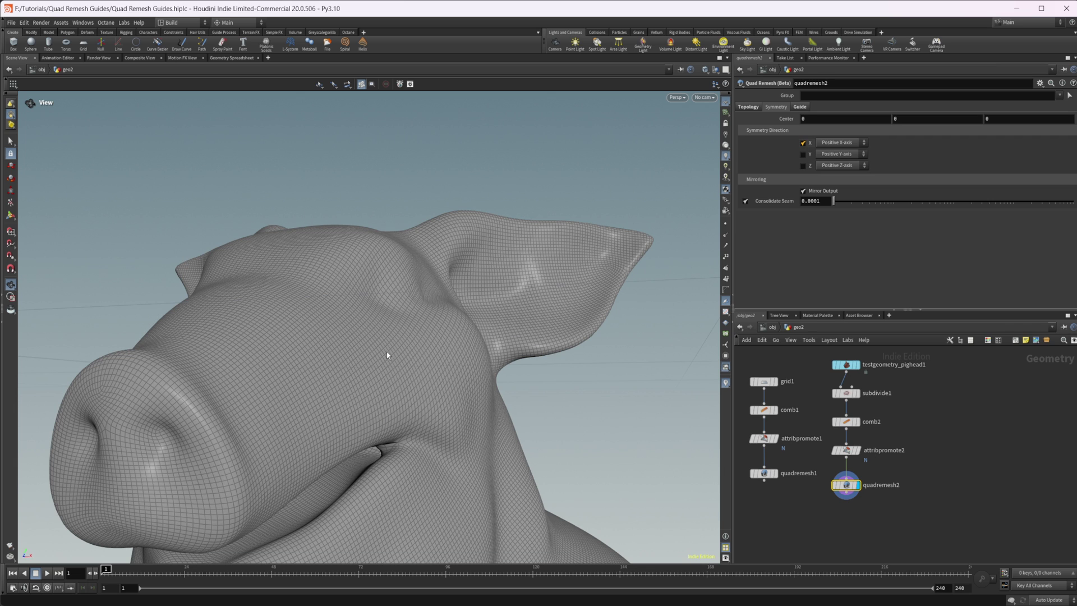
drag(347, 360, 176, 368)
drag(377, 356, 440, 379)
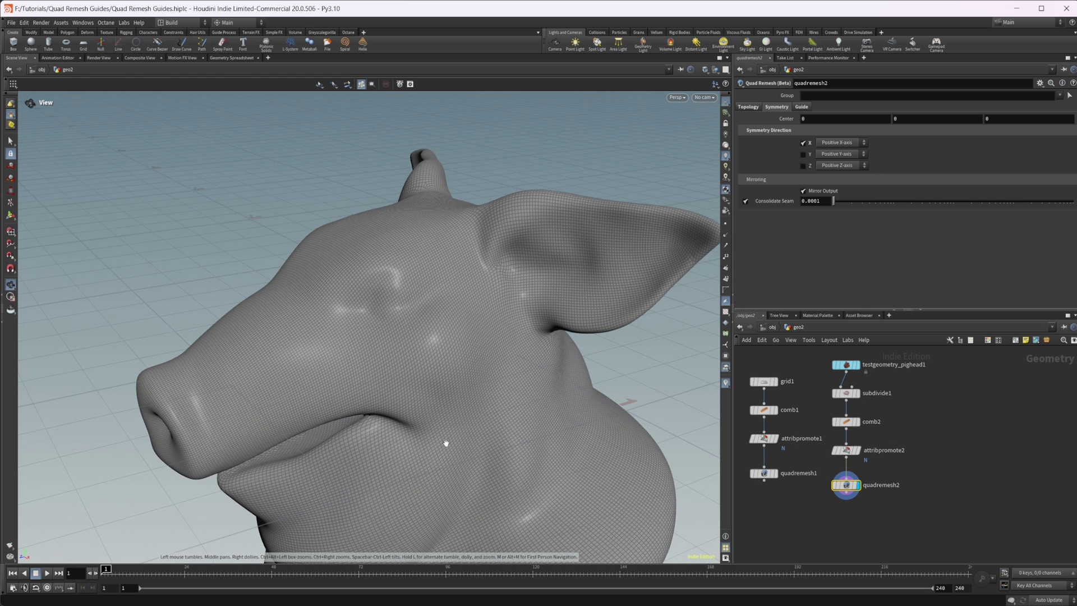
drag(445, 443, 397, 395)
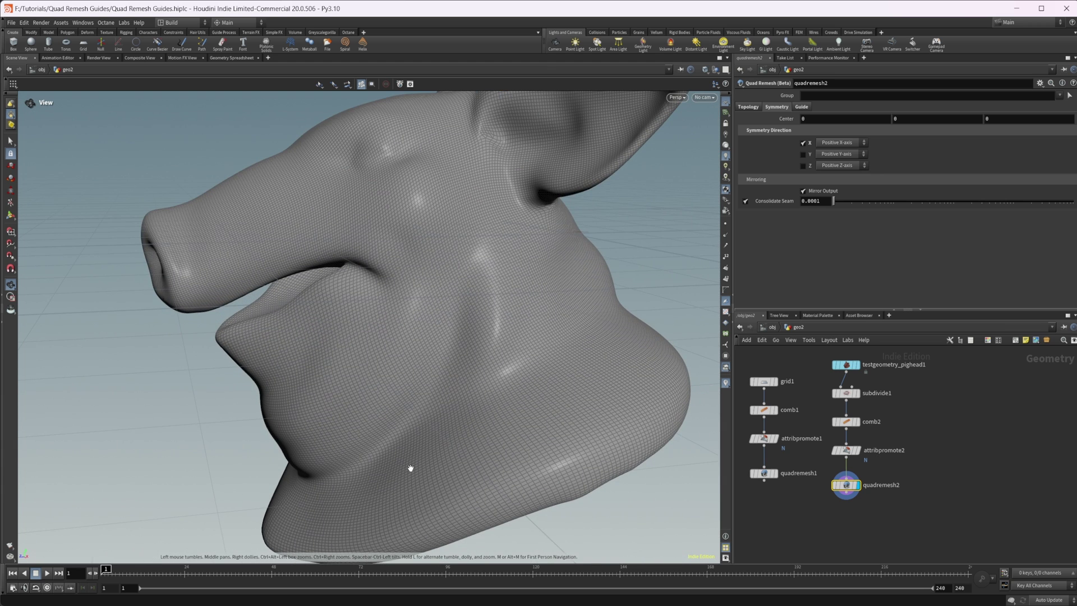